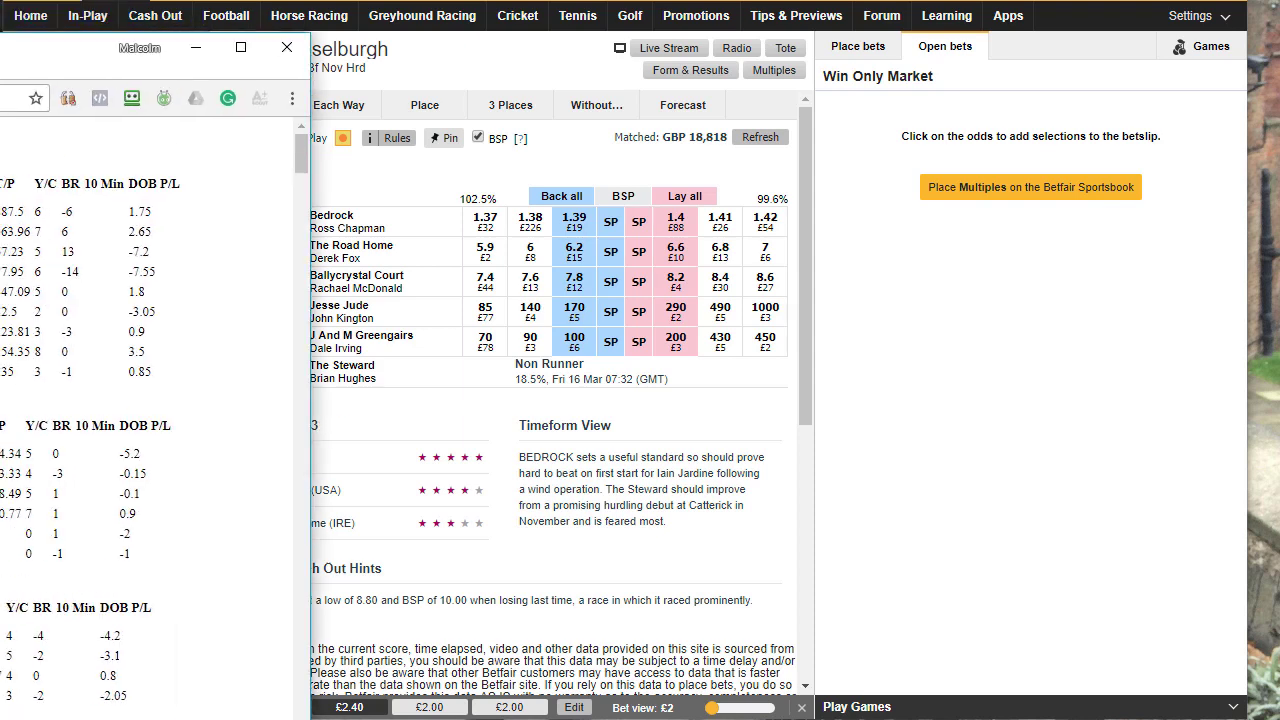
- Bring the Trade Software table of the 11:30, 12:05 and 12:40 Musselburgh races over the Betfair market
left_click_drag(0, 246, 859, 122)
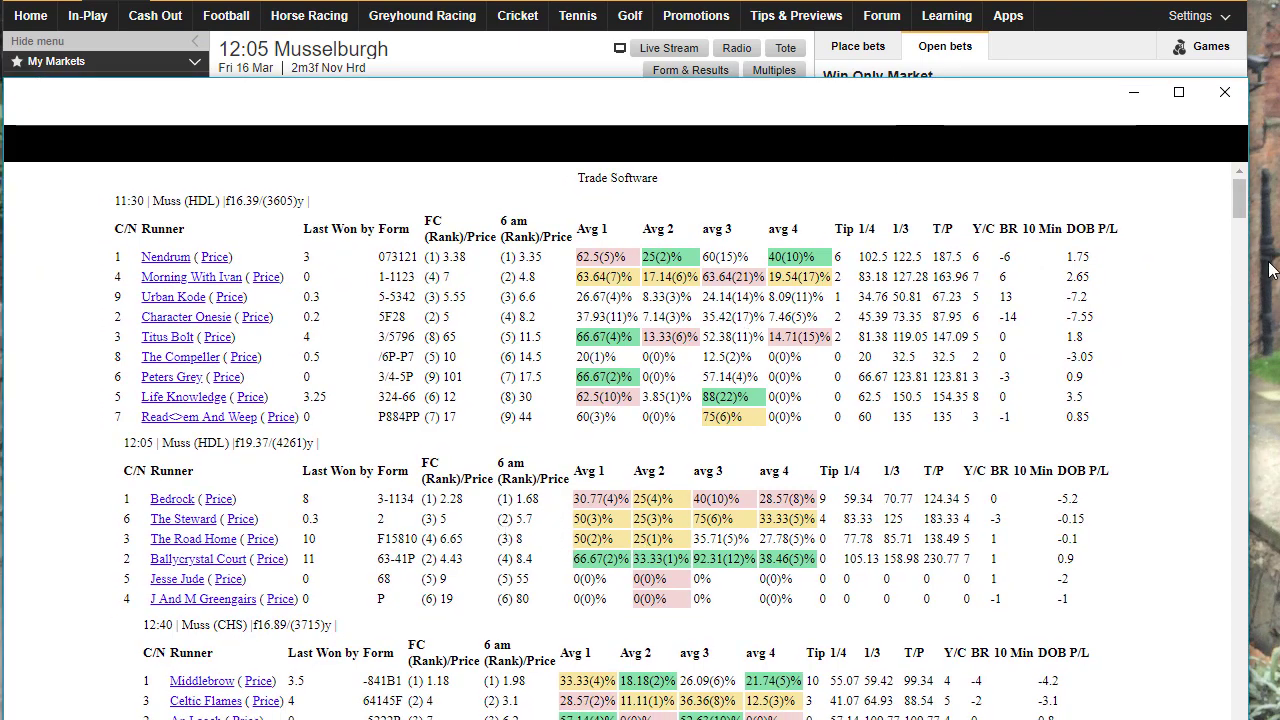
- Scroll the stats table down and shrink its window to the lower half, uncovering the Betfair odds
left_click_drag(1240, 205, 1242, 236)
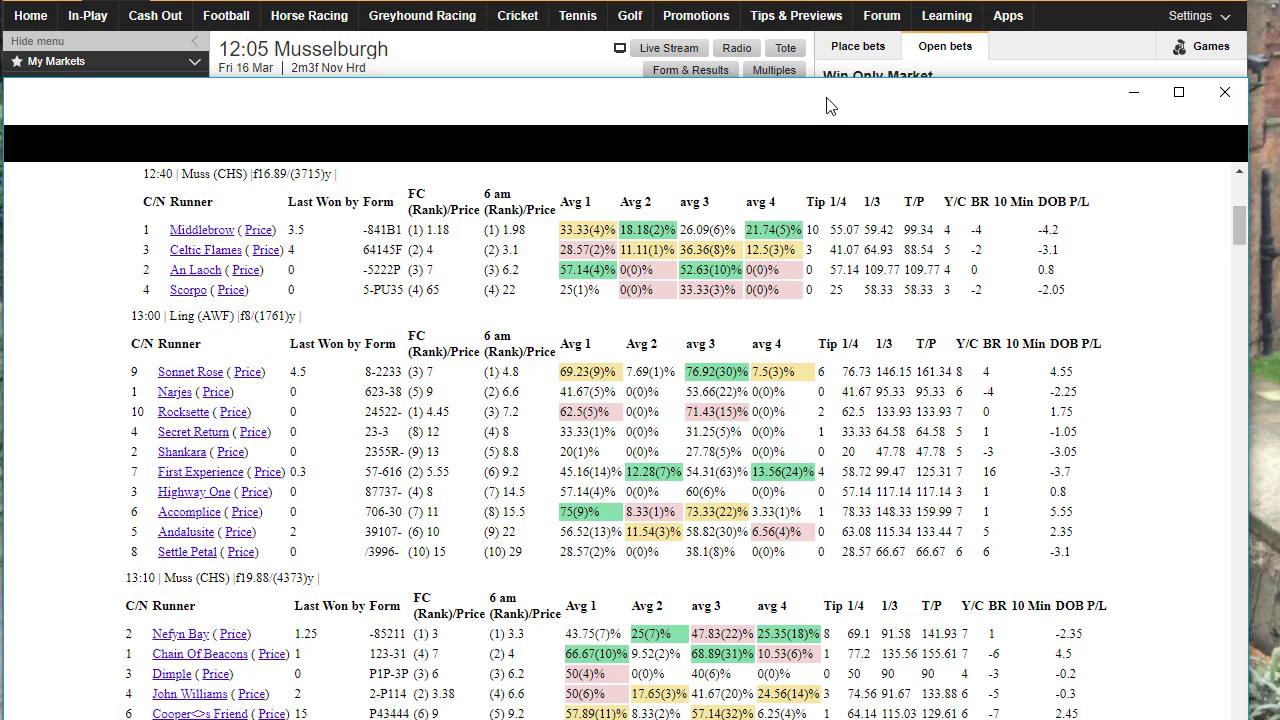
left_click_drag(826, 78, 800, 366)
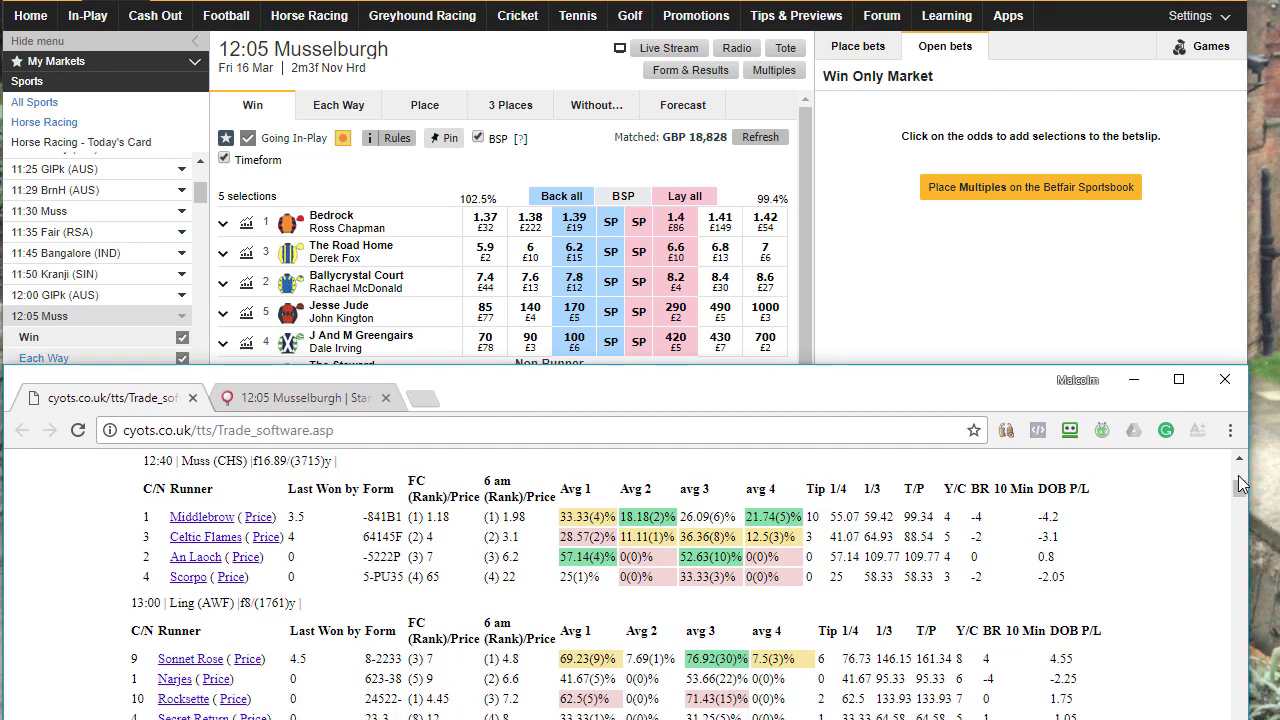
- Bring the 12:05 Muss runner rows into view and lower the table to reveal the Timeform panel
left_click(1239, 461)
left_click(1239, 461)
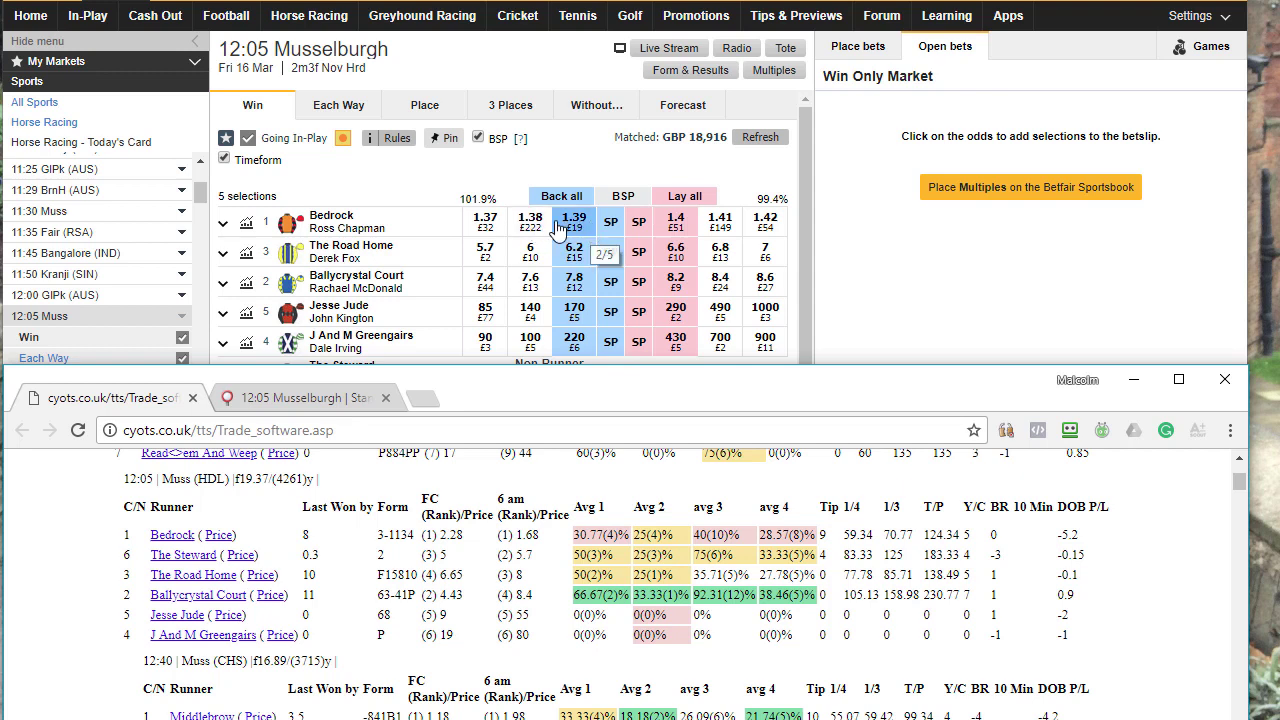
mouse_move(553, 228)
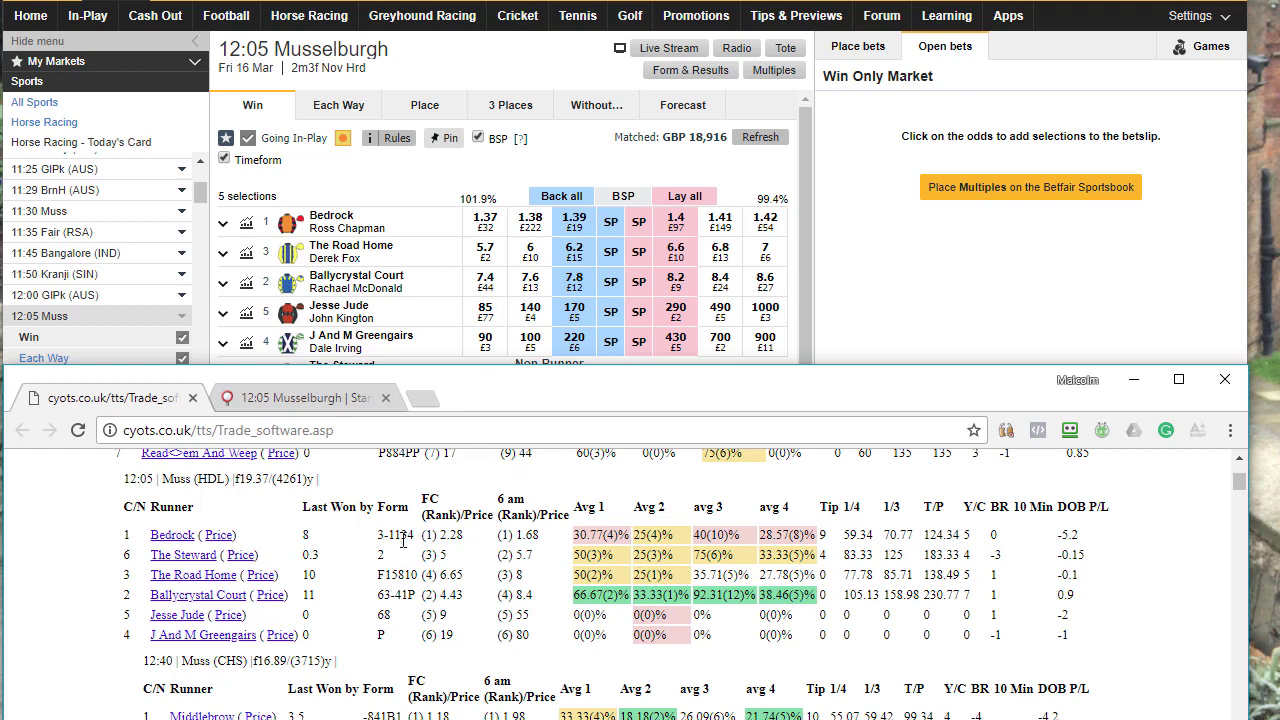
left_click_drag(498, 398, 556, 566)
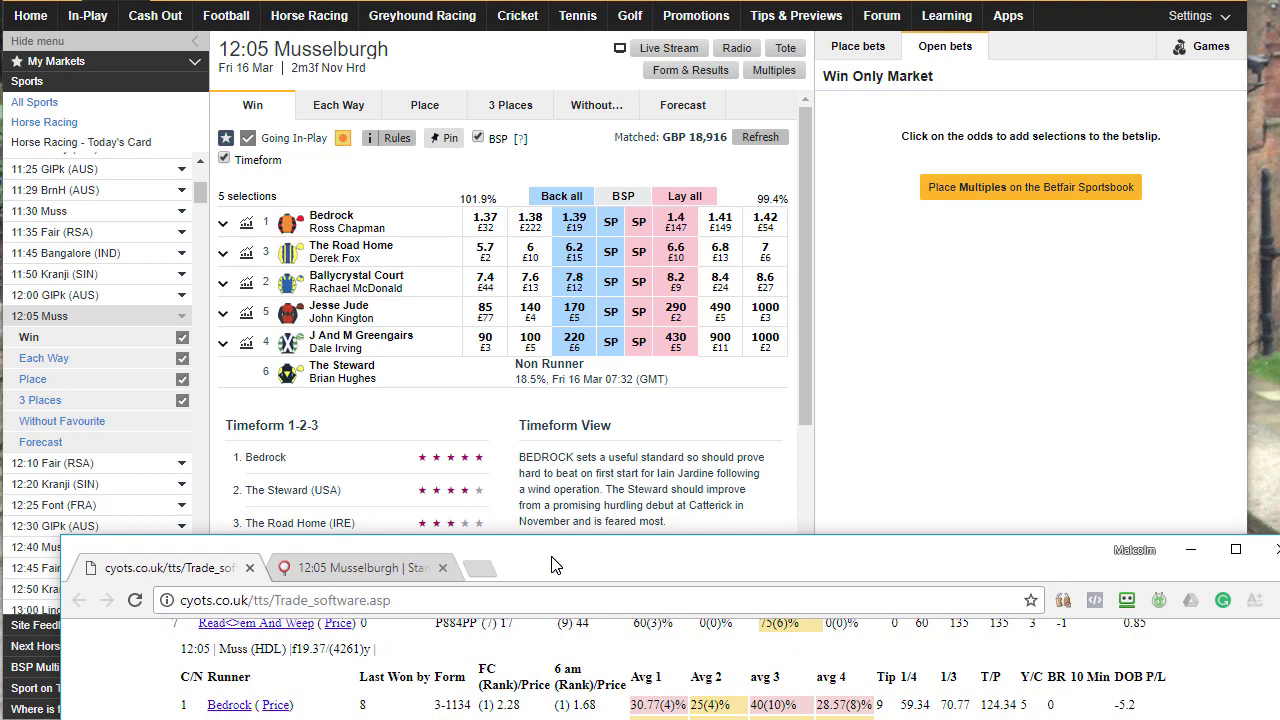
- Raise the race table and highlight Ballycrystal Court's figures, including its 6 am price of 8.4
left_click_drag(556, 566, 486, 333)
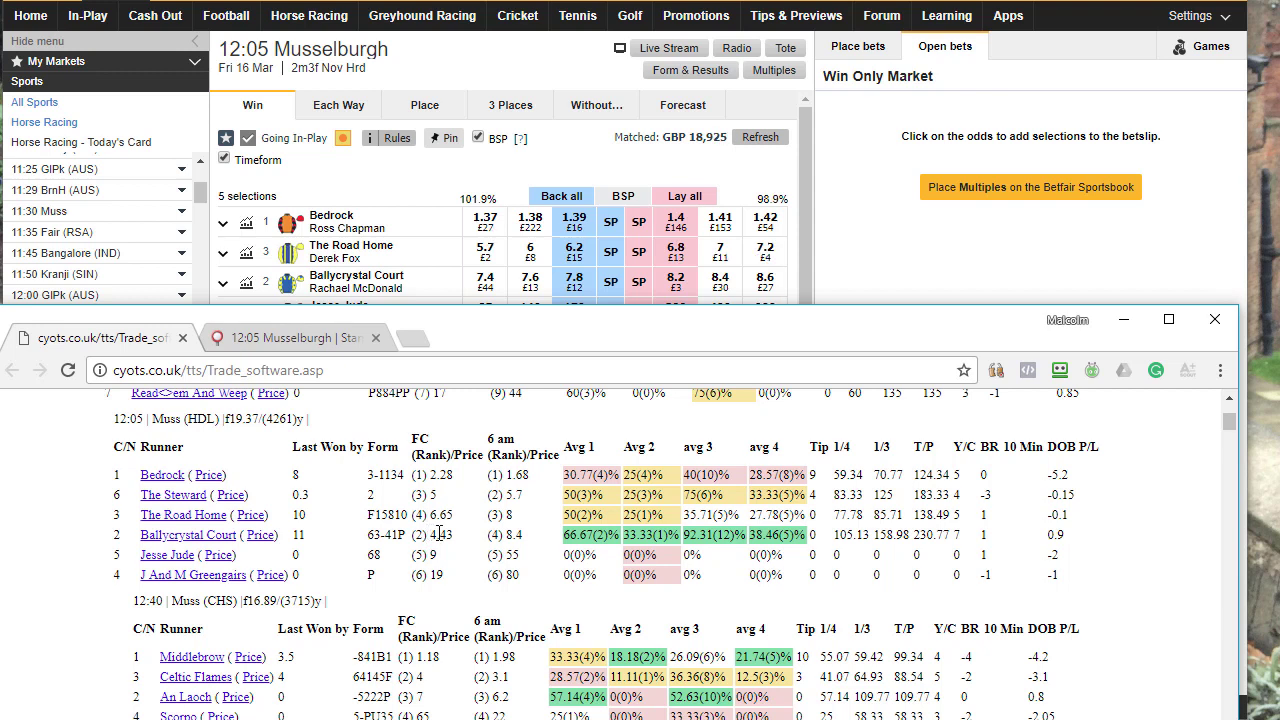
left_click_drag(456, 537, 432, 537)
left_click_drag(1070, 538, 1044, 538)
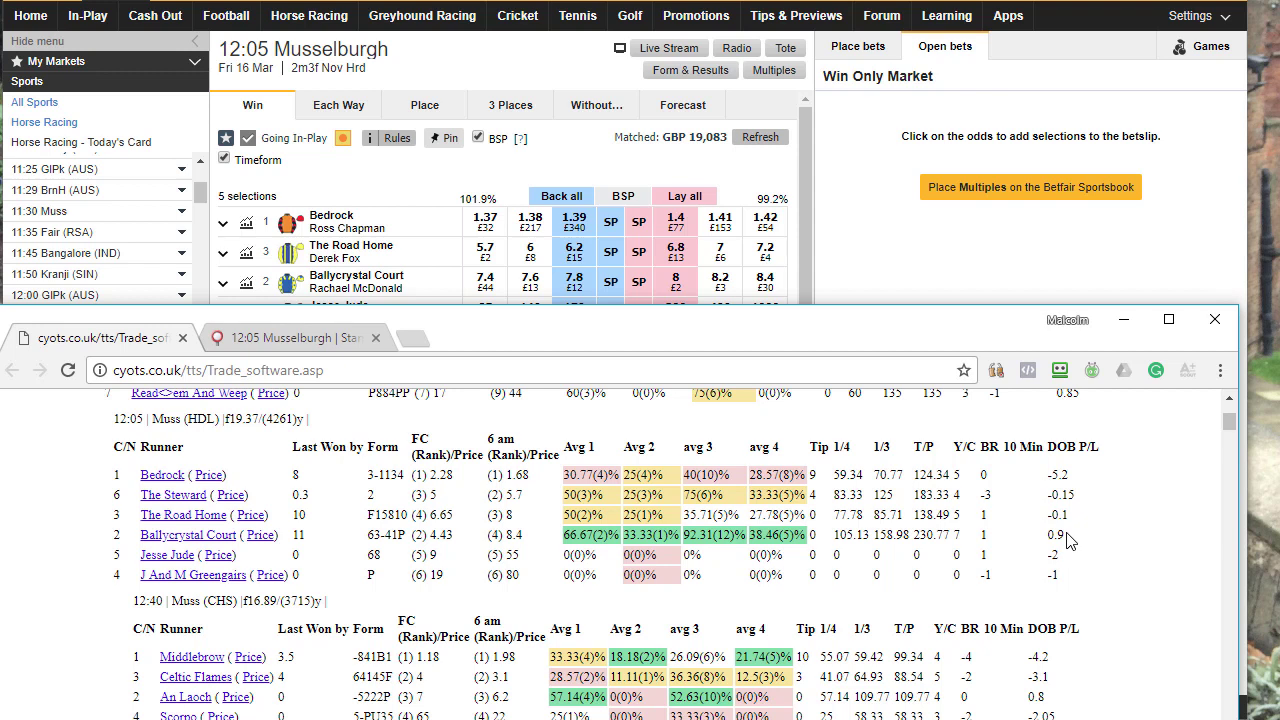
left_click(1066, 540)
left_click_drag(920, 537, 957, 532)
double_click(530, 540)
- Add Ballycrystal Court at 7.8 to the betslip and move the trade plan spreadsheet aside
left_click(567, 289)
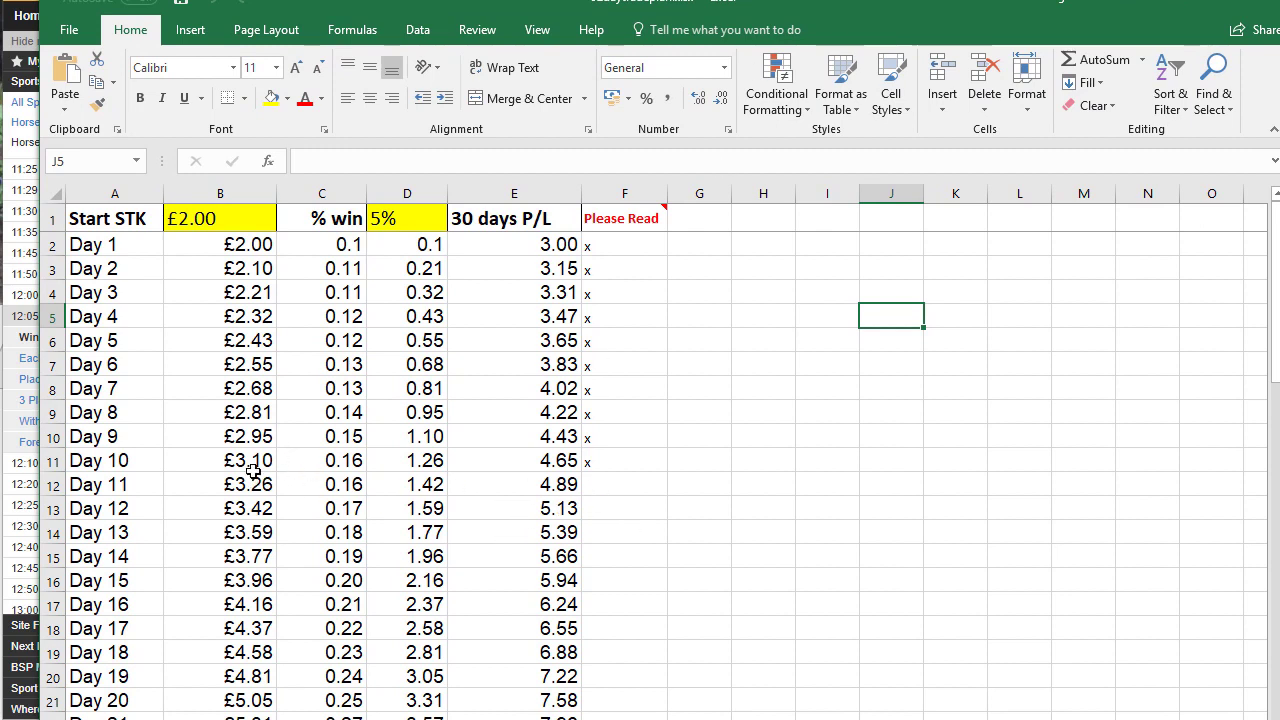
mouse_move(548, 5)
left_mouse_down()
mouse_move(410, 3)
mouse_move(536, 19)
left_mouse_up()
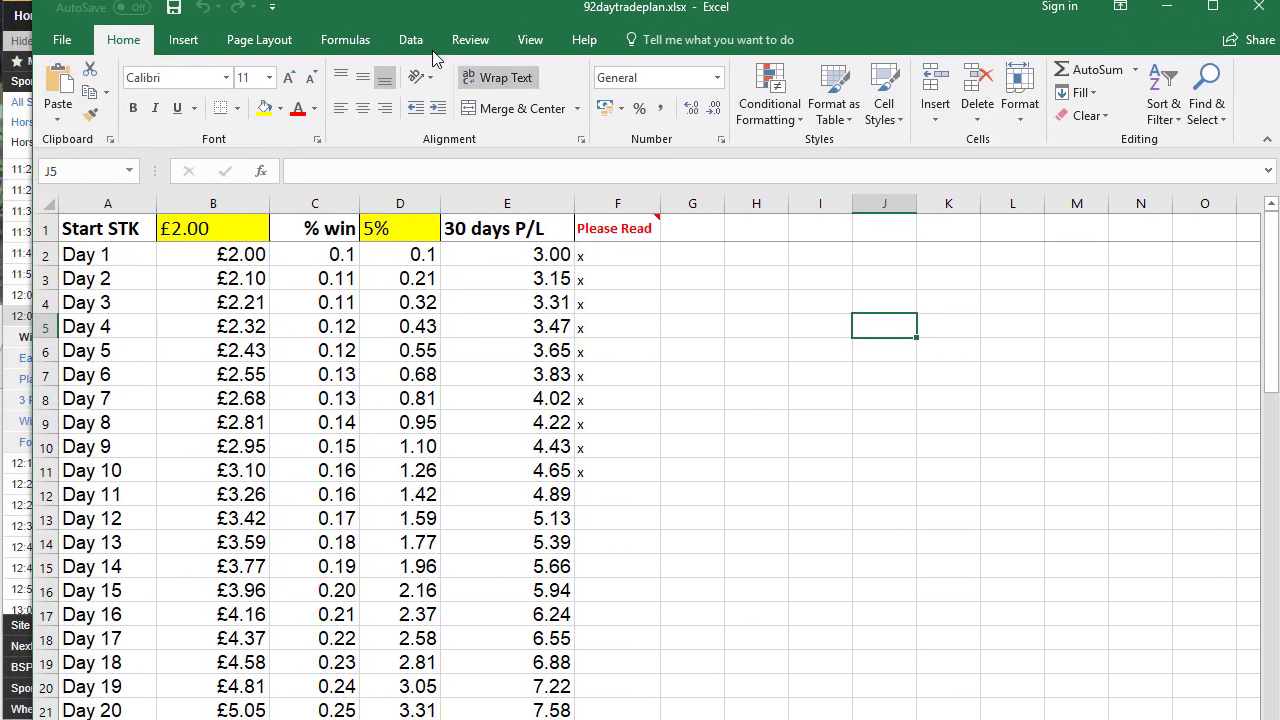
left_click_drag(437, 17, 0, 17)
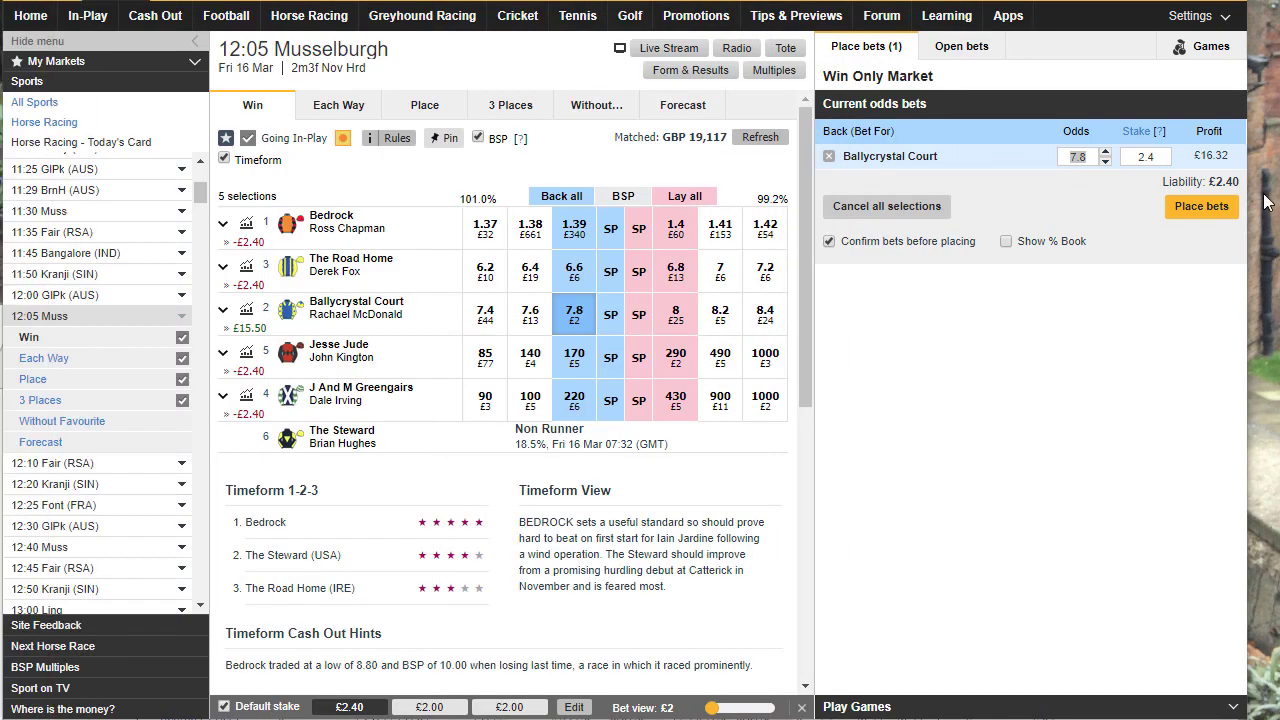
- Change the first default stake in the betting settings from £2.40 to £3.26
left_click(1200, 28)
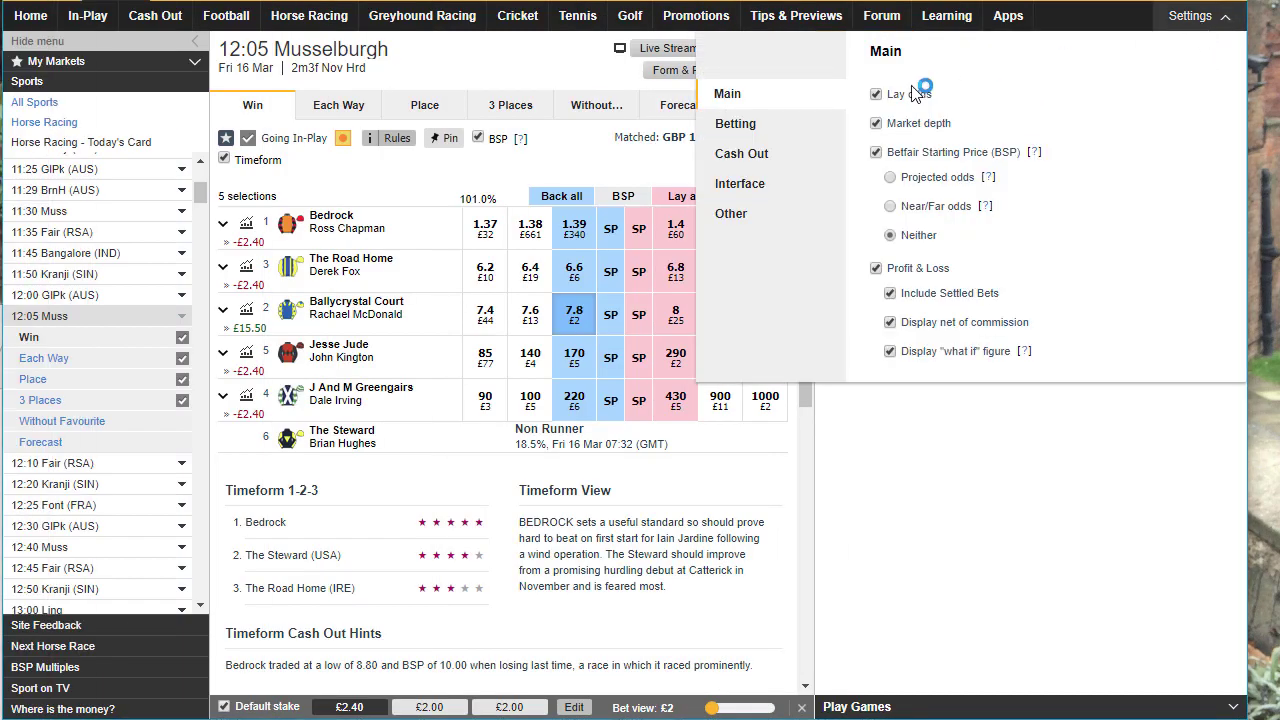
left_click(748, 128)
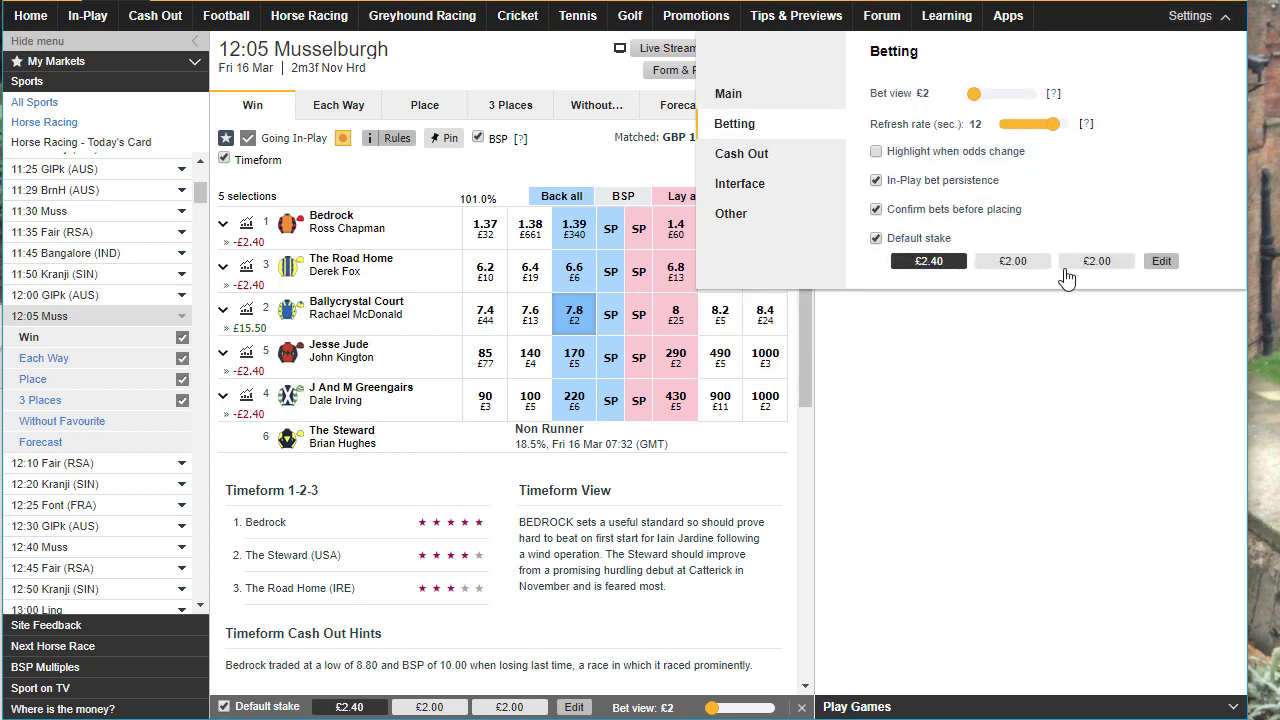
left_click(1161, 261)
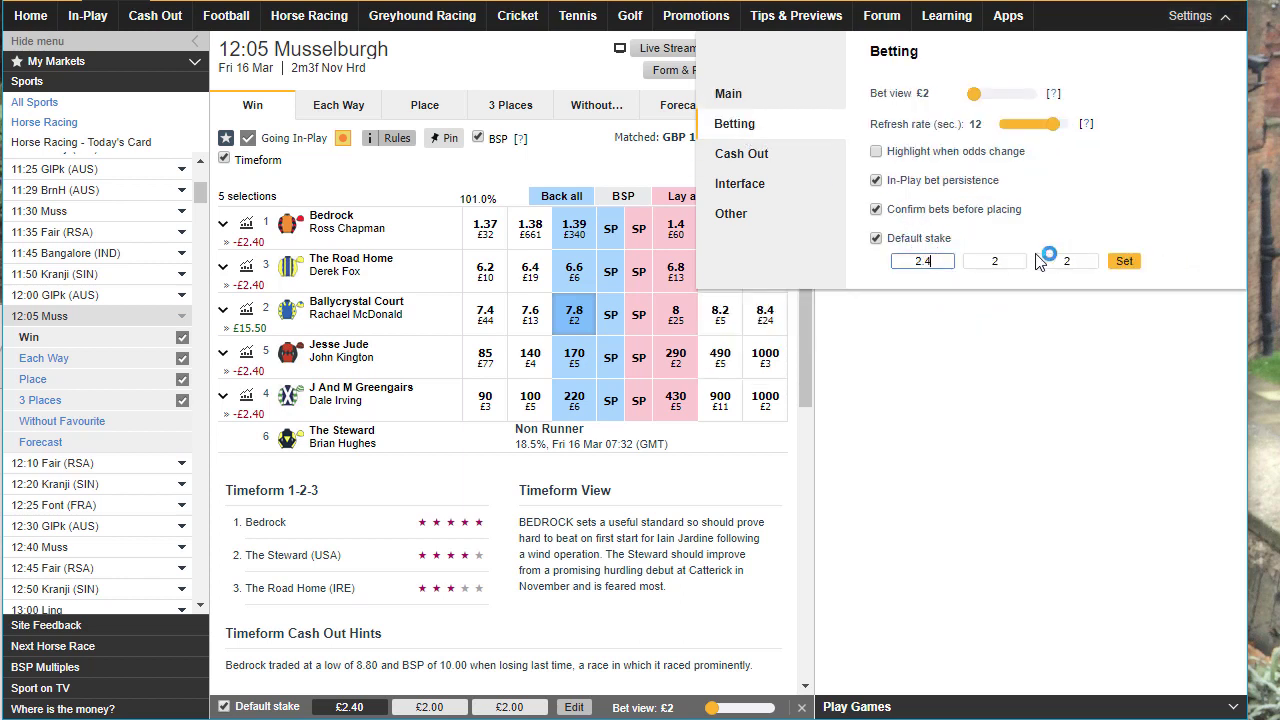
double_click(893, 258)
type("3.26")
left_click(1127, 264)
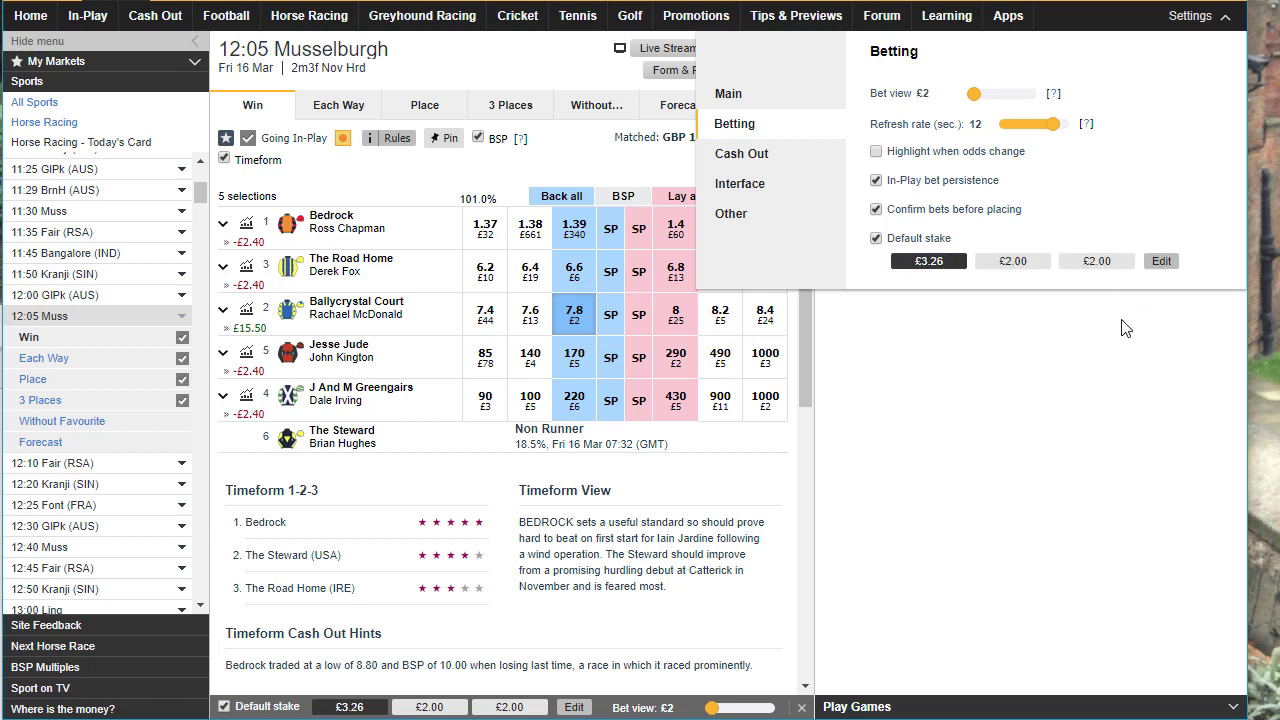
left_click(1127, 329)
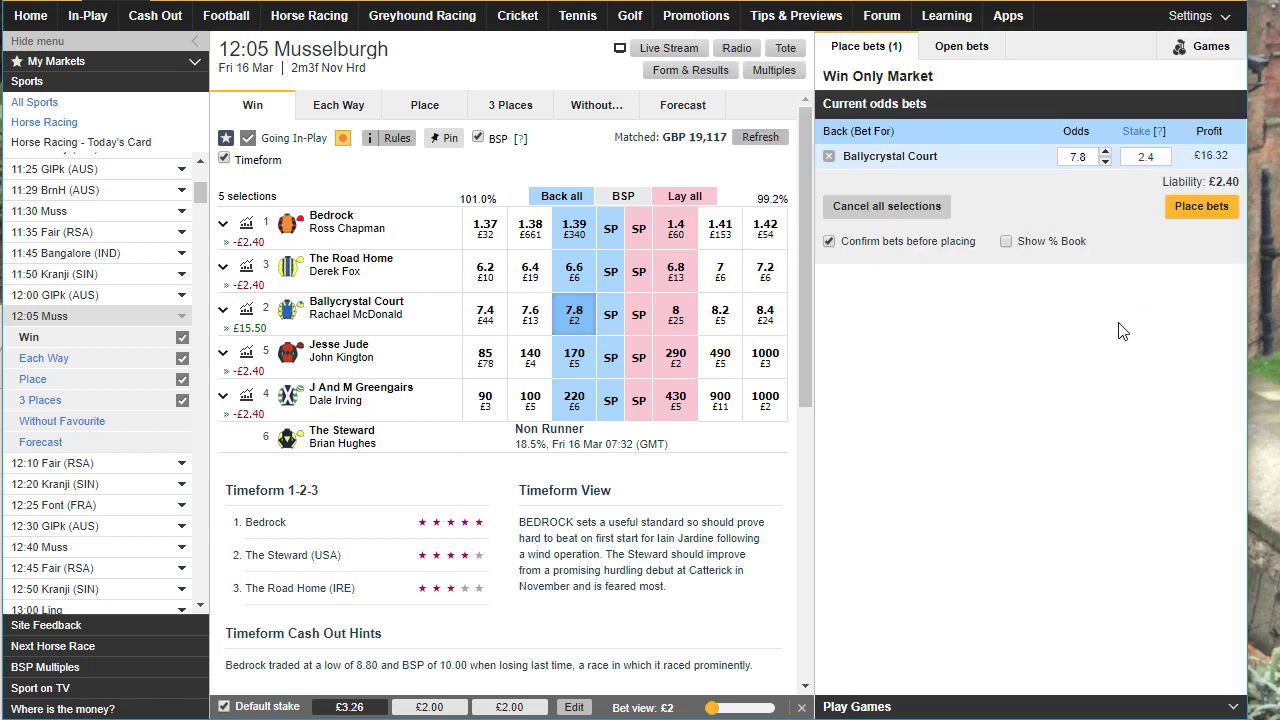
- Replace the £2.40 slip with a new Ballycrystal Court back bet at 7.8 for £3.26
left_click(887, 206)
left_click(577, 282)
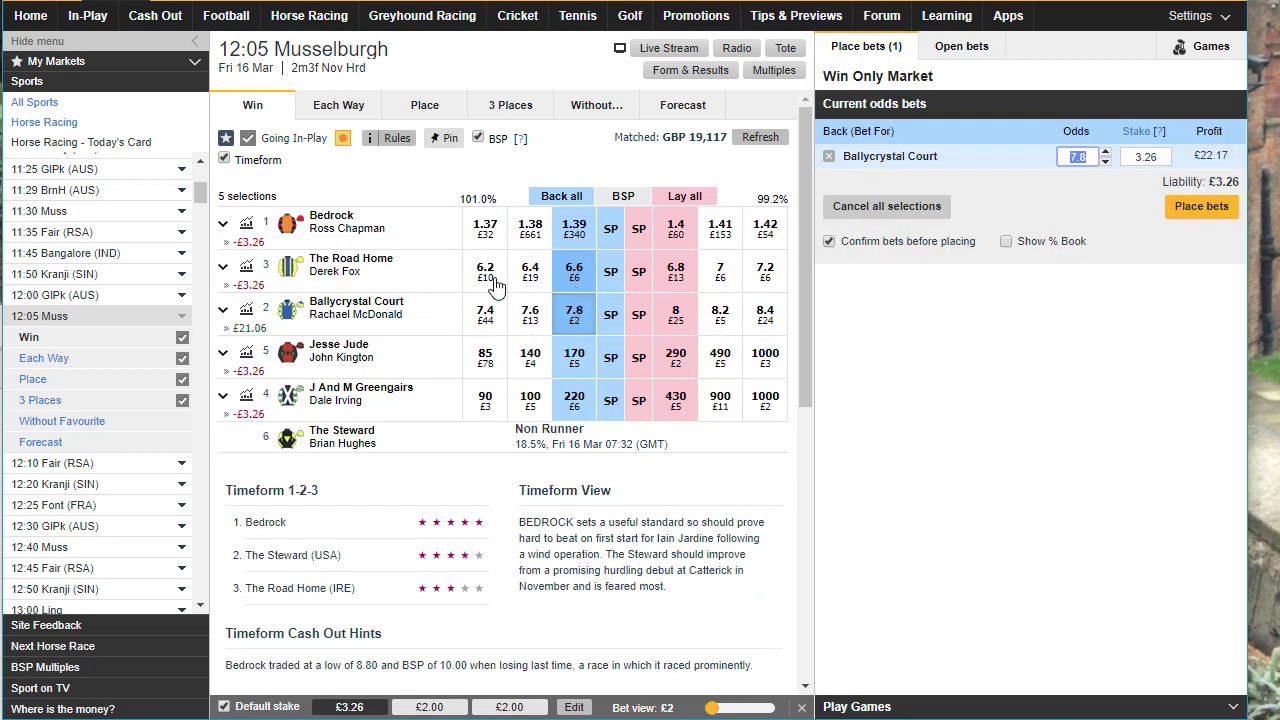
left_click(251, 320)
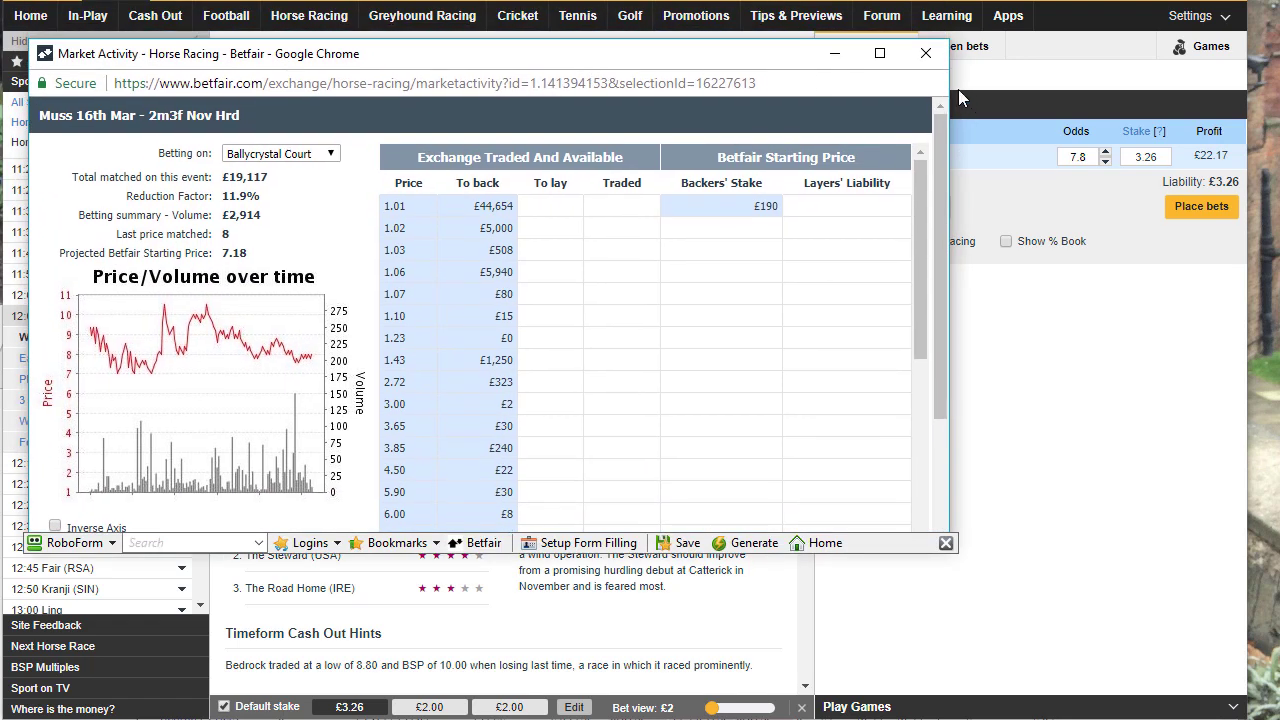
left_click(928, 52)
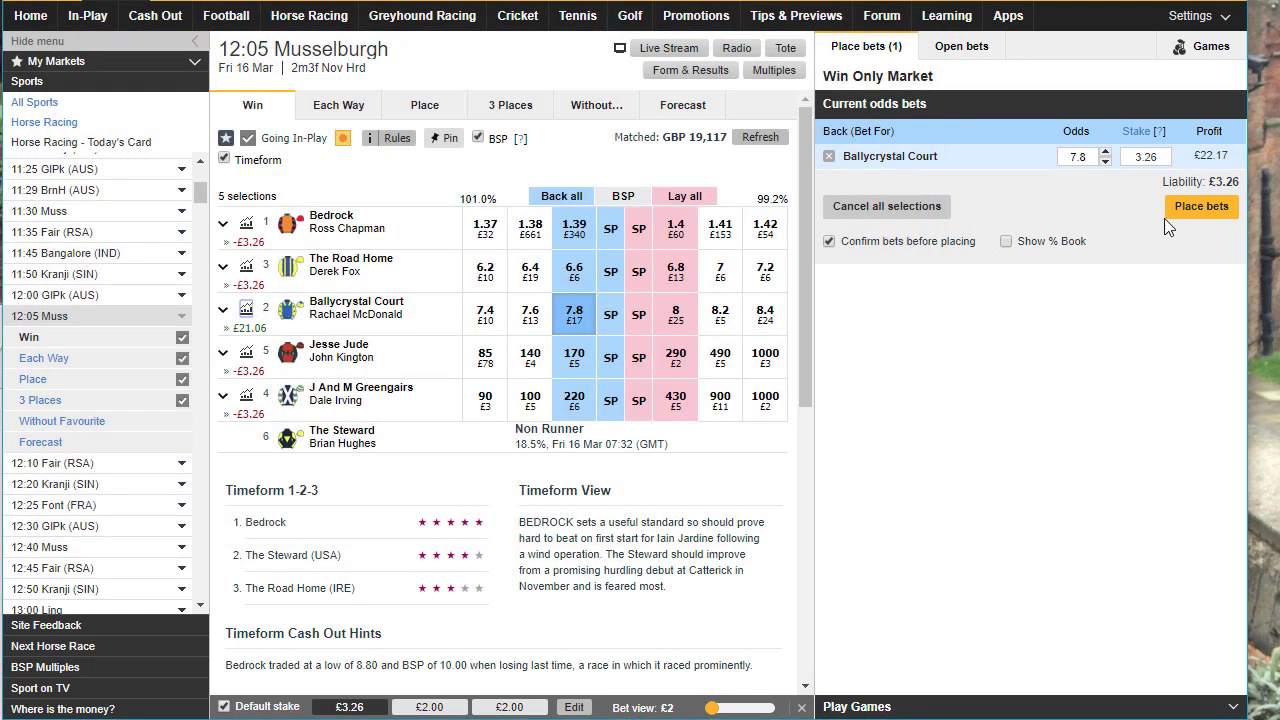
- Place the £3.26 back bet at 7.8 and reprice its unmatched part to 7.6 so it matches
left_click(1203, 207)
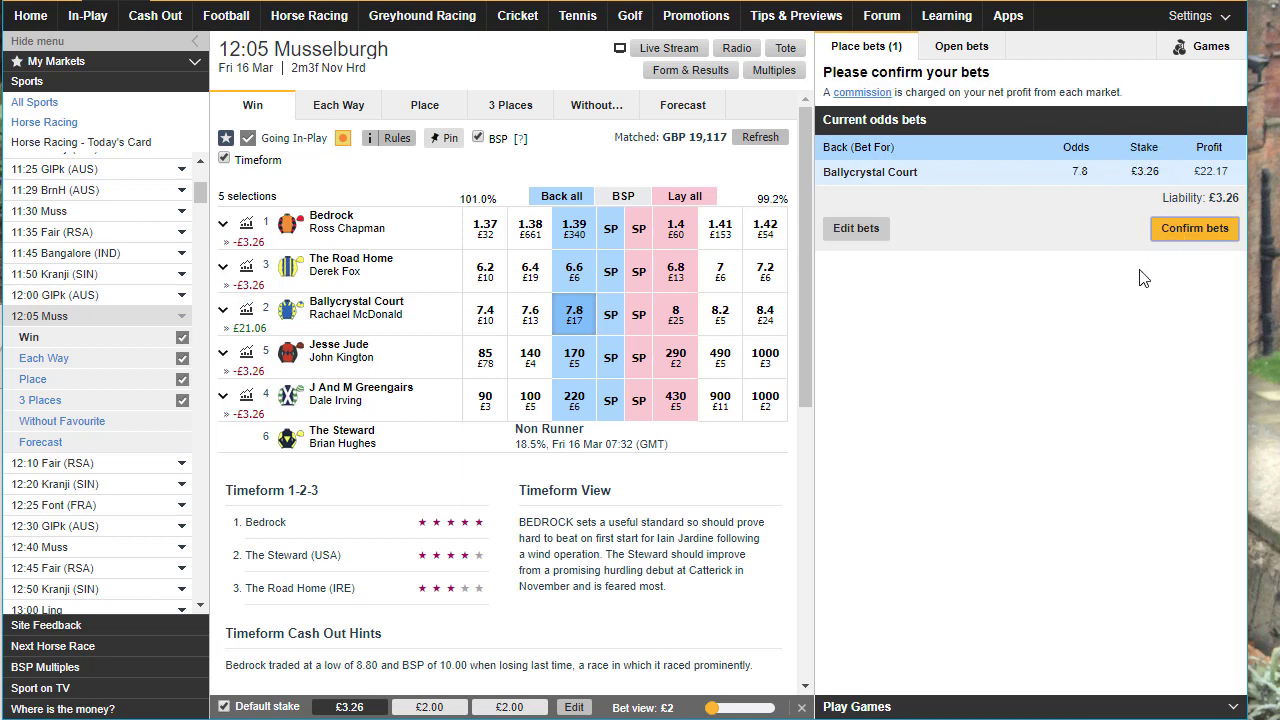
left_click(1180, 230)
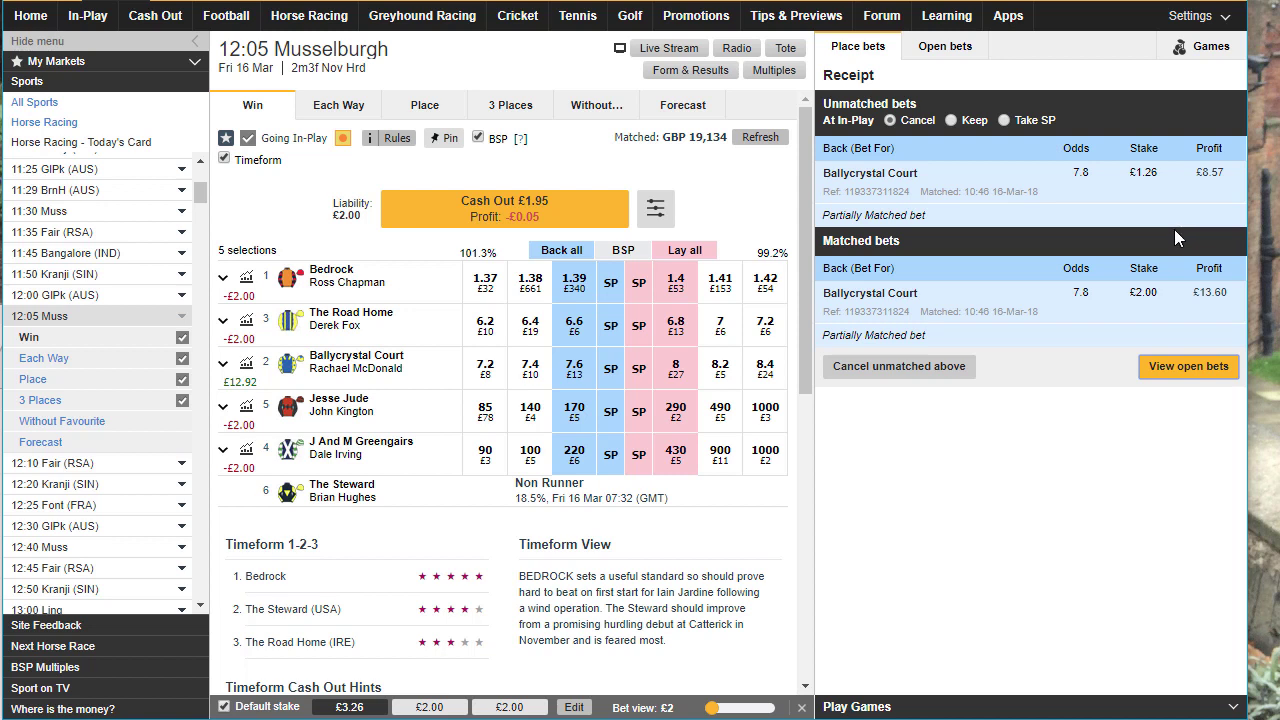
left_click(1182, 368)
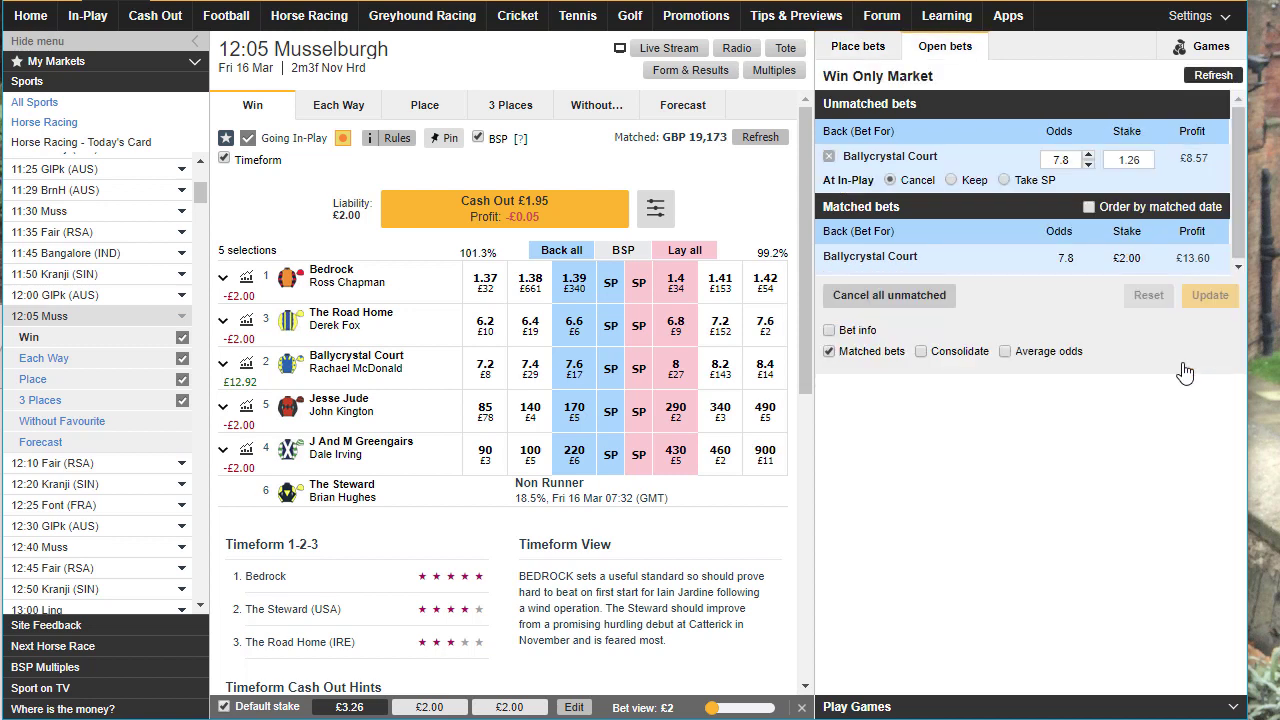
left_click(1088, 165)
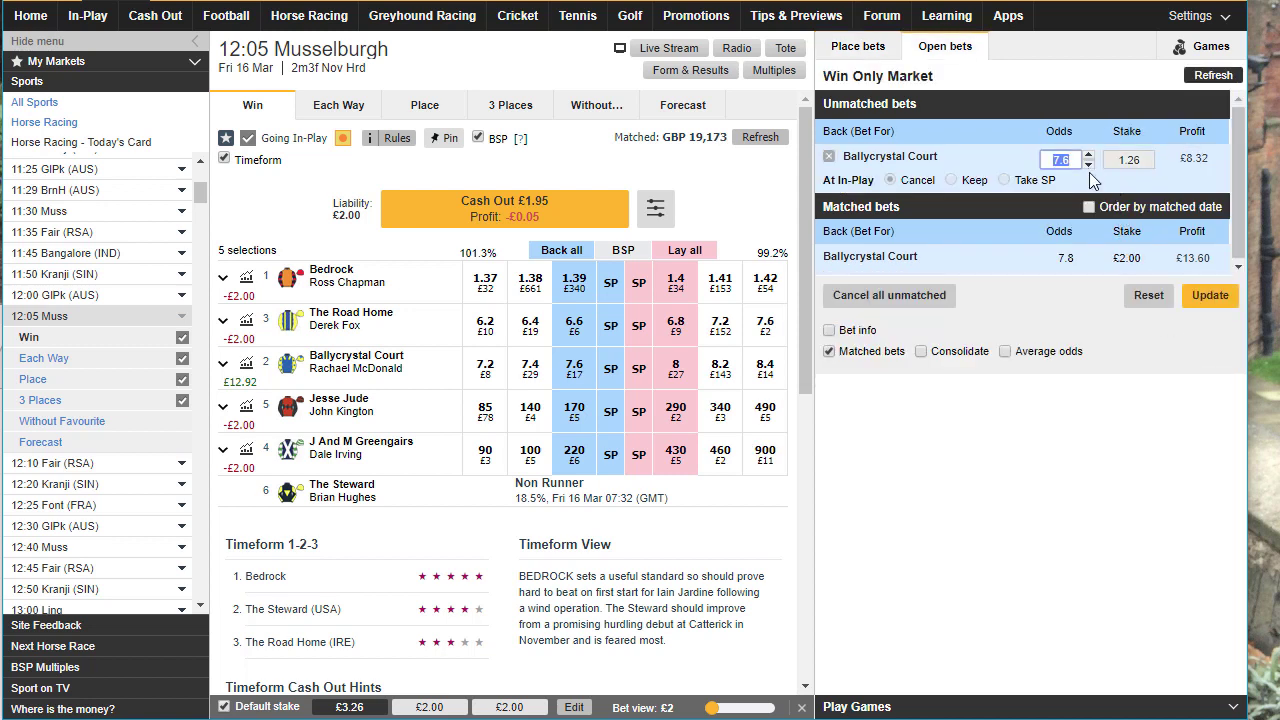
left_click(1212, 301)
left_click(1185, 231)
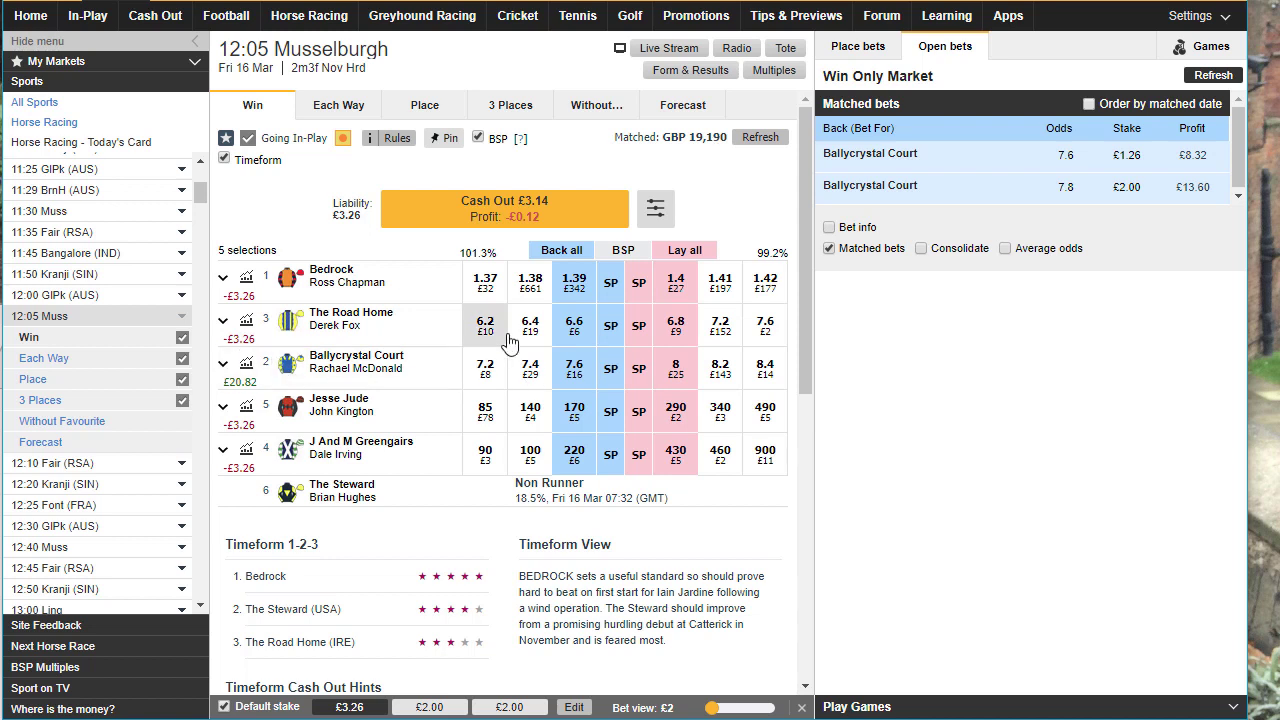
- Open the auto cash-out settings, briefly checking the Excel stake plan before returning
left_click(656, 212)
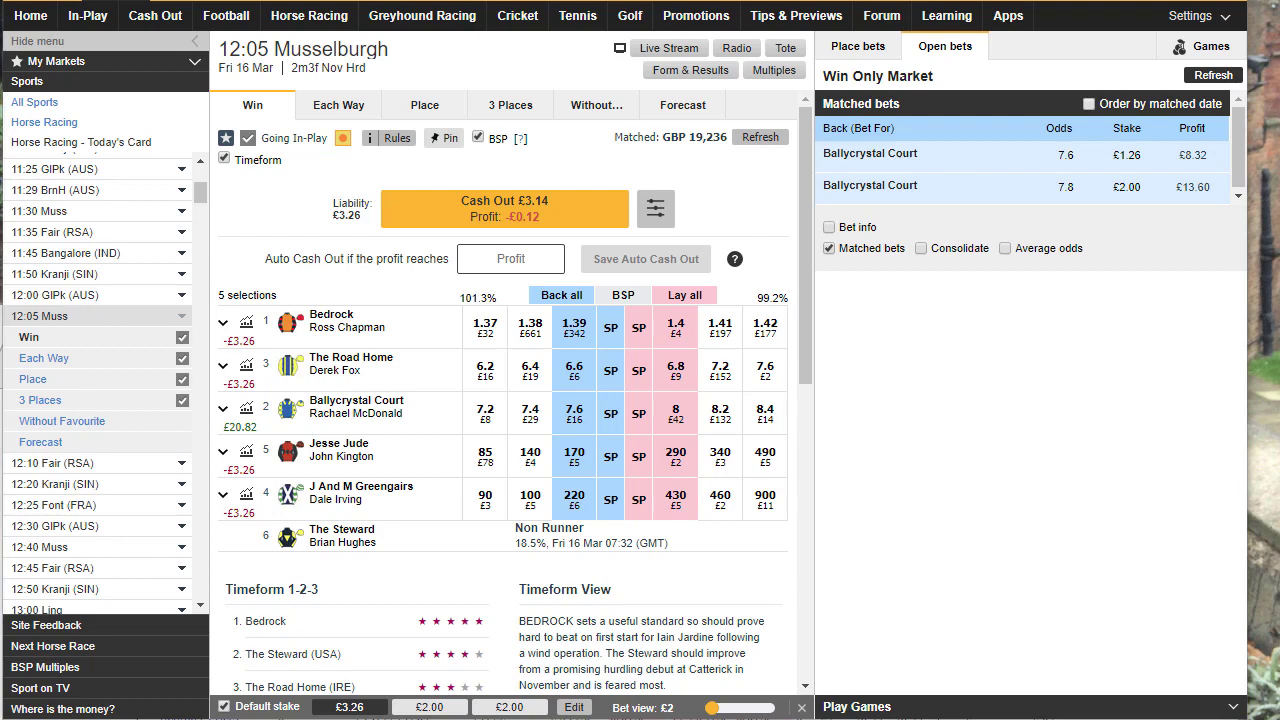
key("alt+Tab")
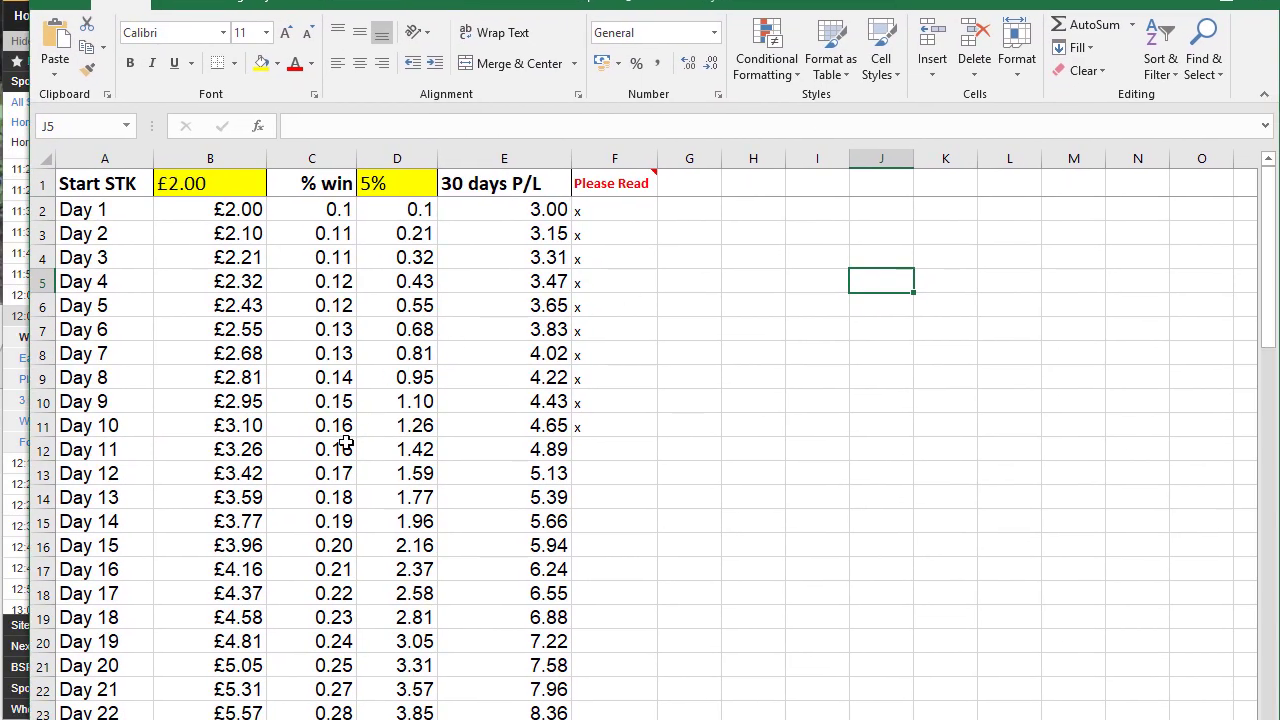
key("alt+Tab")
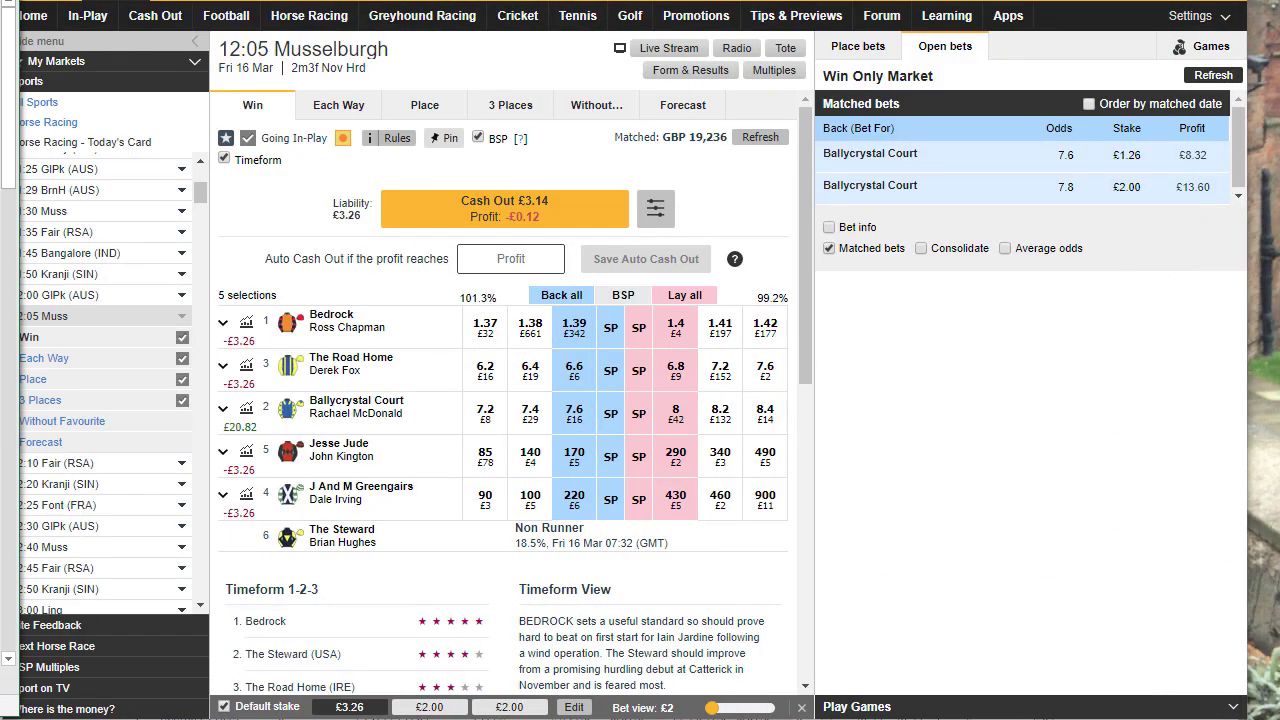
- Type 0.32 as the cash-out profit target, then bring up the CYOTS trade table
left_click(529, 262)
type("0.32")
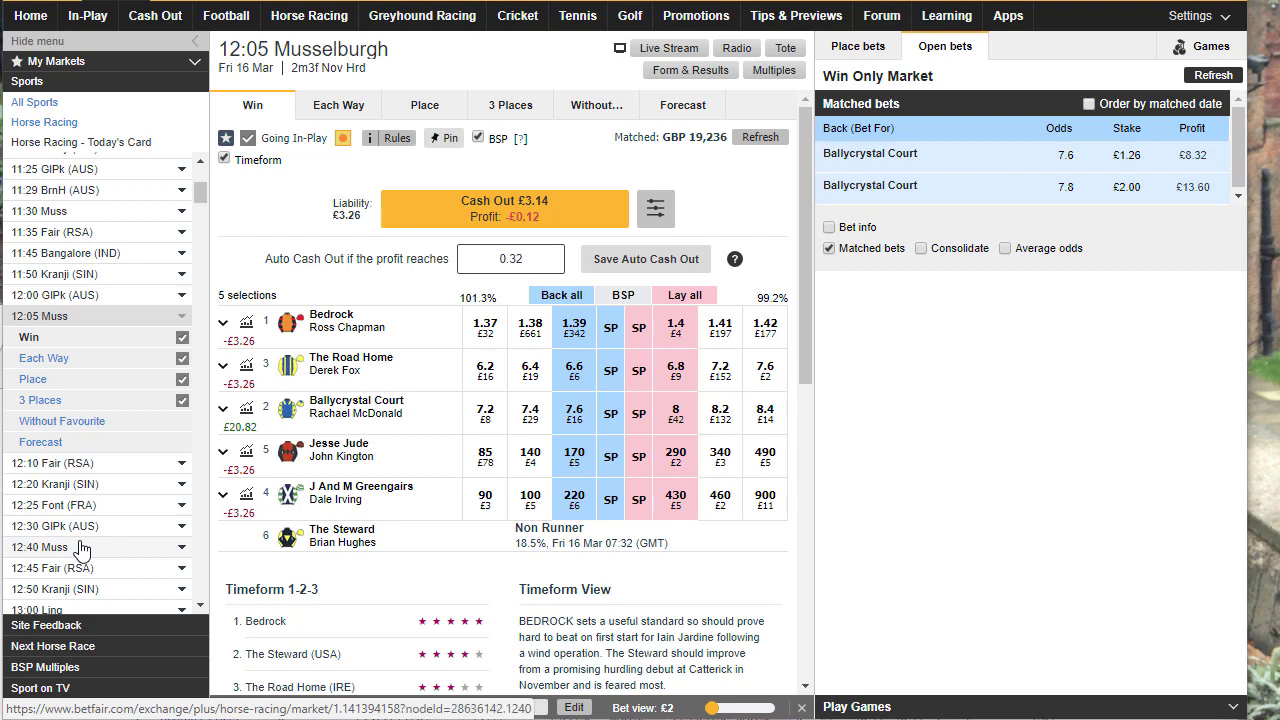
key("alt+Tab")
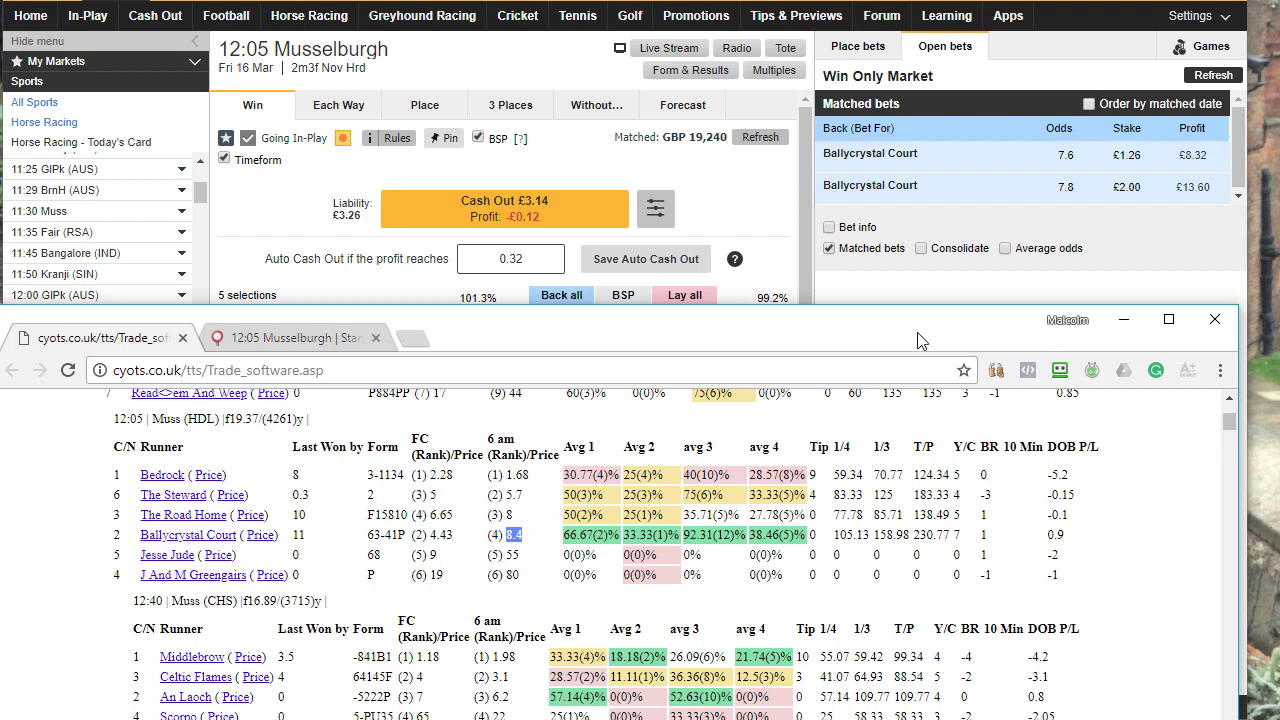
- Save the Betfair auto cash-out target of £0.32
left_click(673, 269)
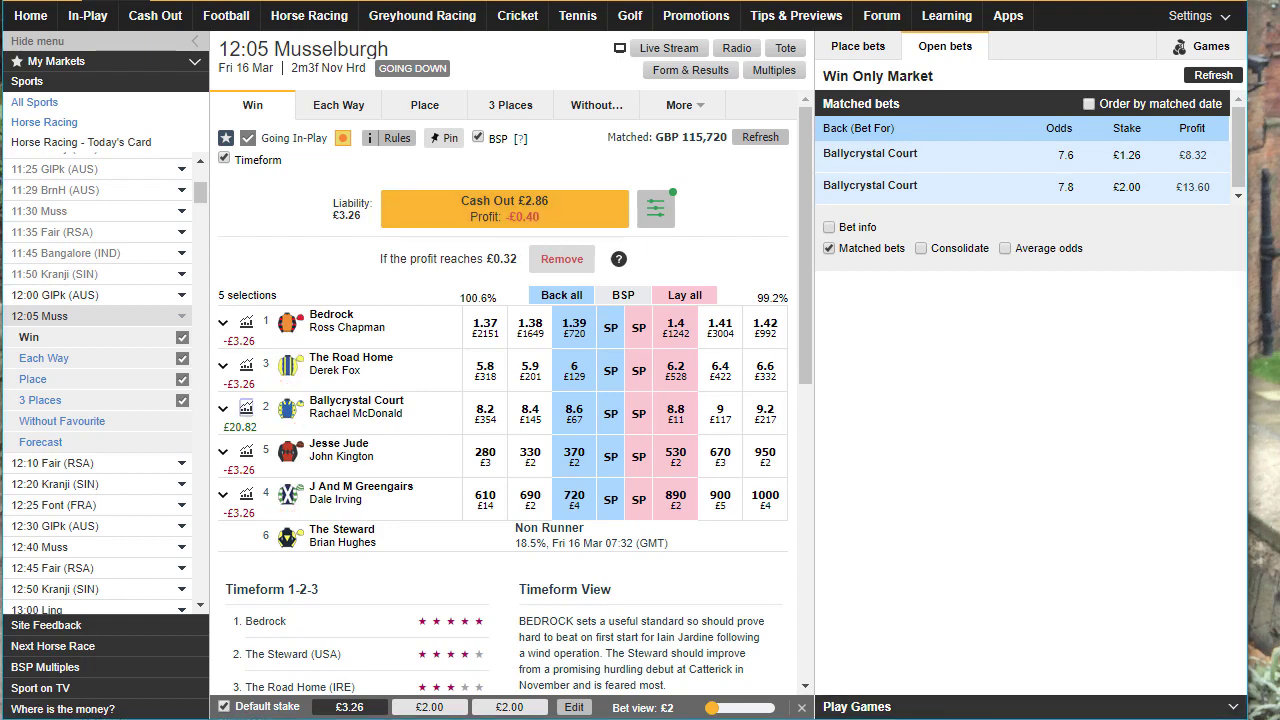
- Bring back the CYOTS stats window and position the 12:05 Muss table lower, below the market
key("alt+Tab")
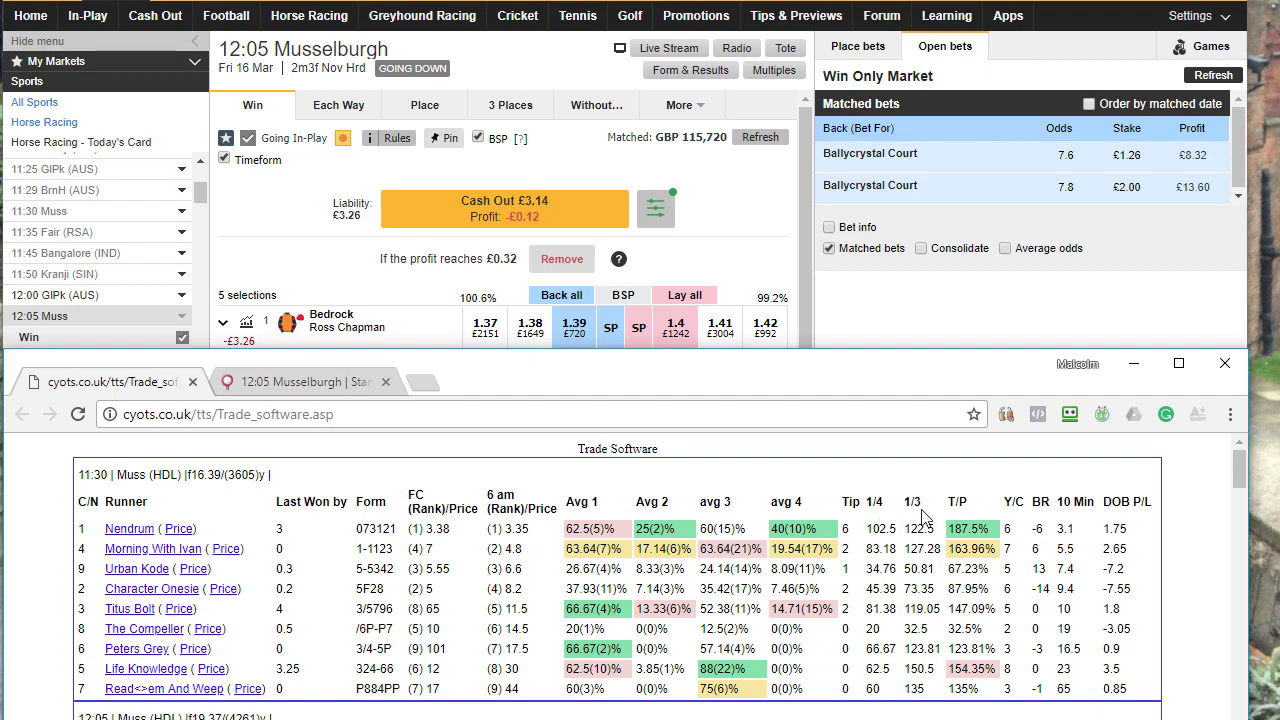
left_click_drag(1238, 480, 1246, 497)
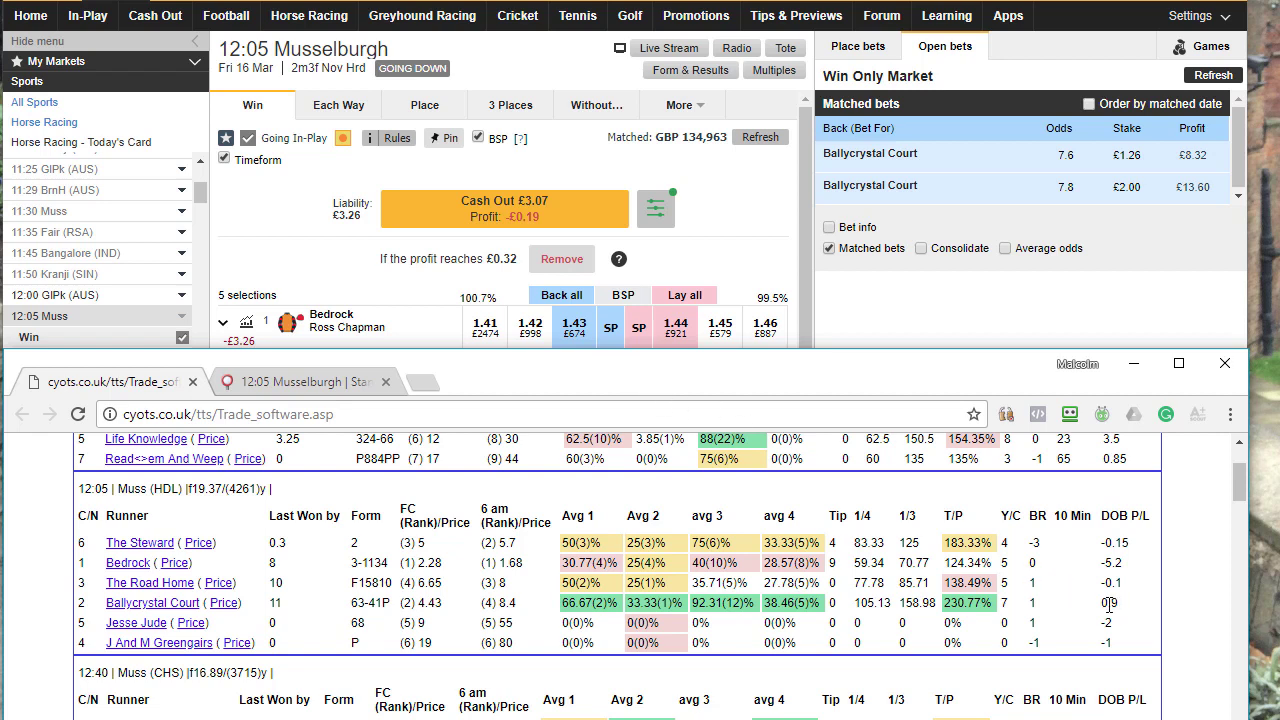
left_click_drag(738, 394, 736, 479)
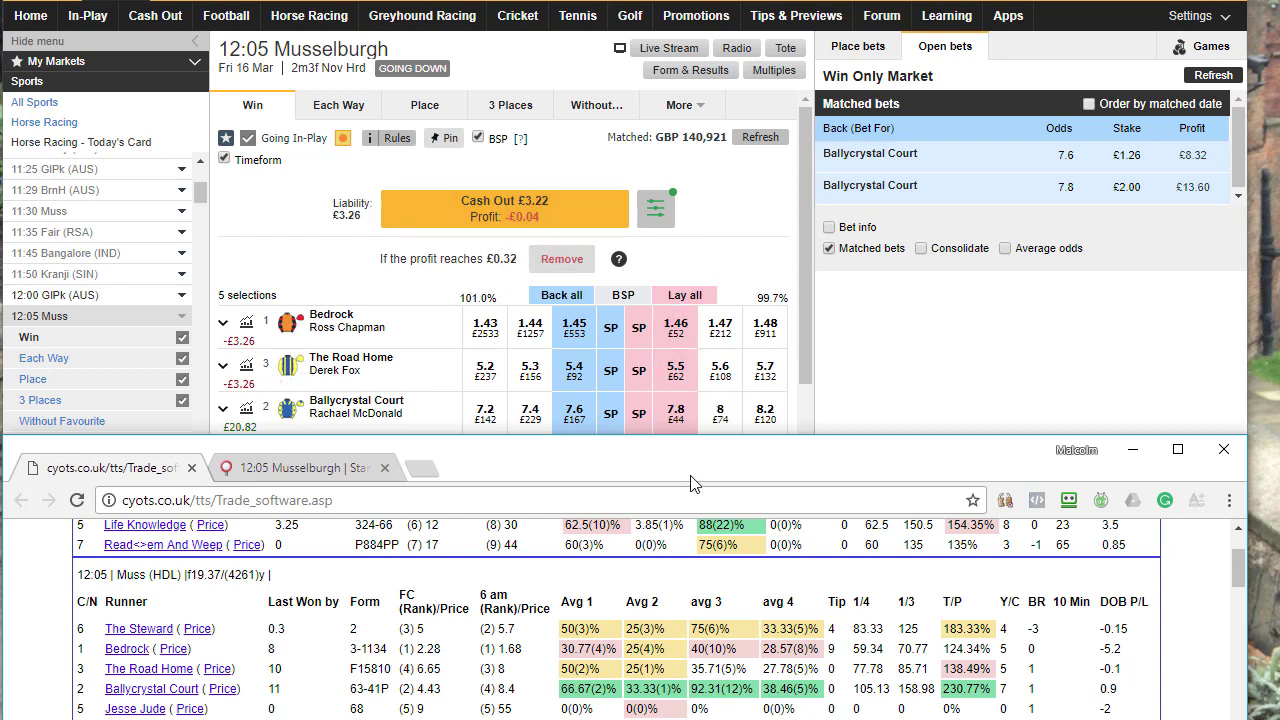
mouse_move(695, 484)
left_mouse_down()
mouse_move(688, 540)
mouse_move(680, 488)
left_mouse_up()
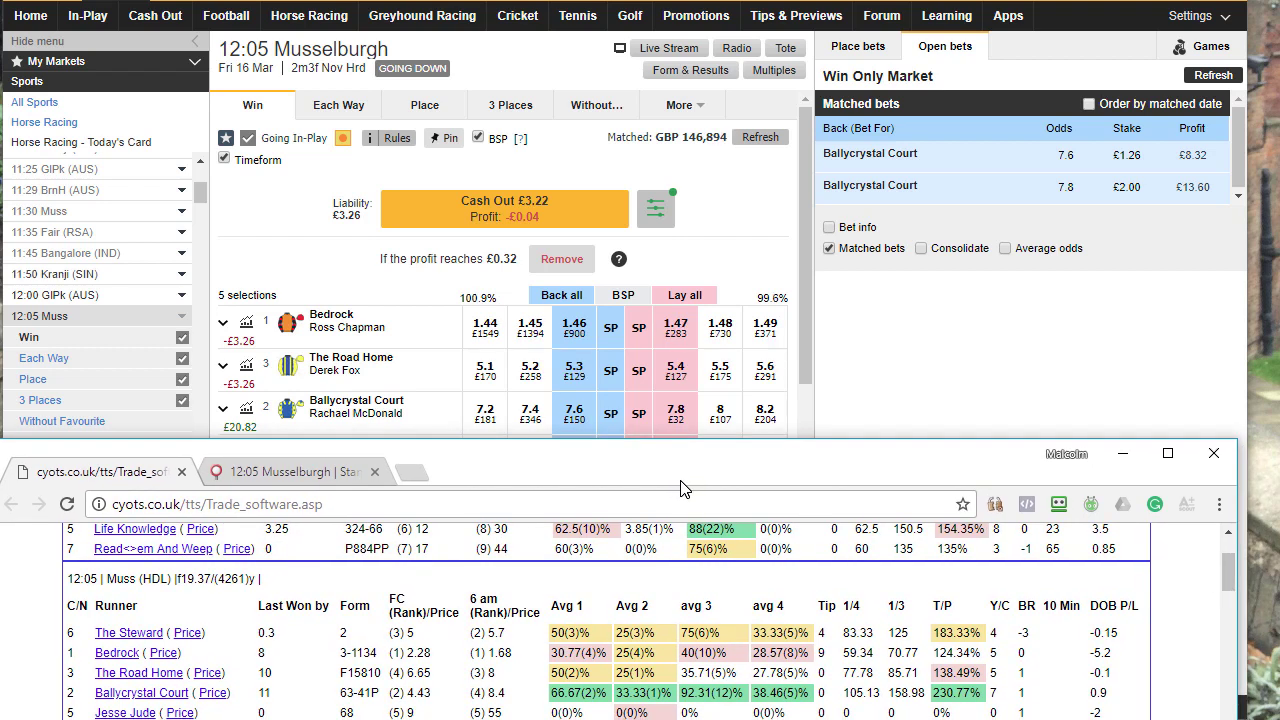
left_click_drag(680, 488, 679, 488)
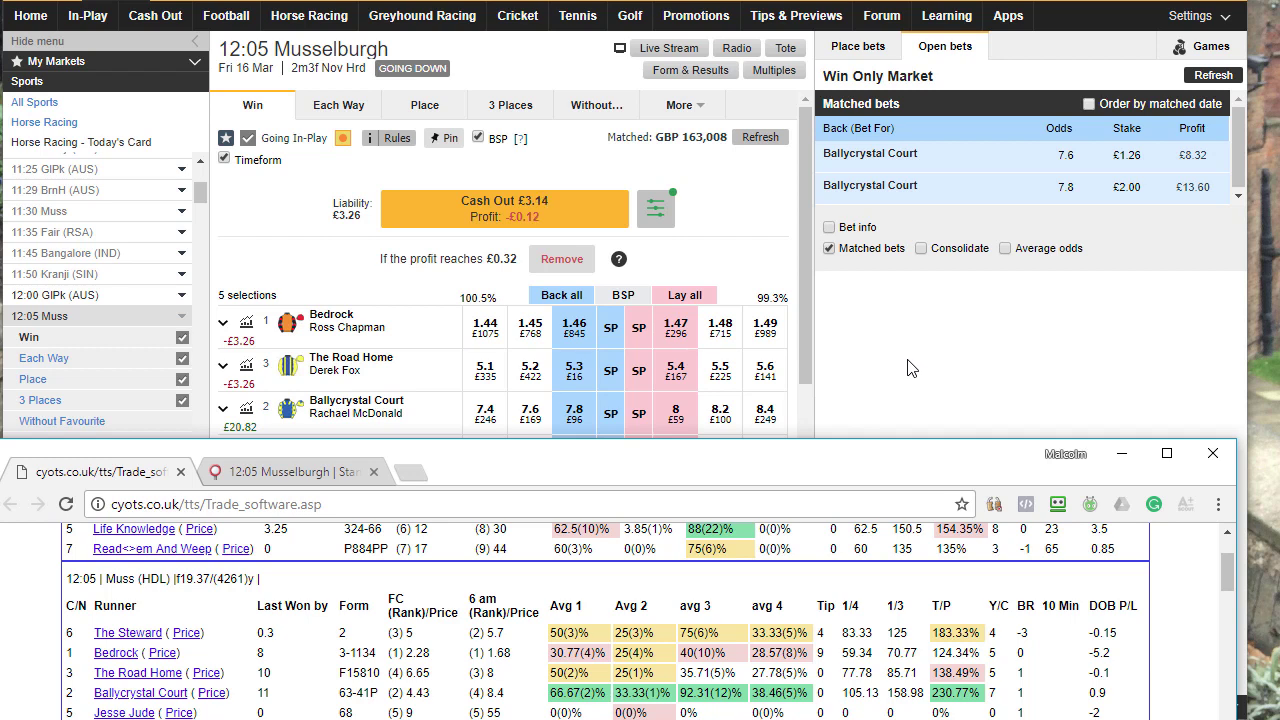
- View Ballycrystal Court's market activity price history, then close the popup
left_click(246, 408)
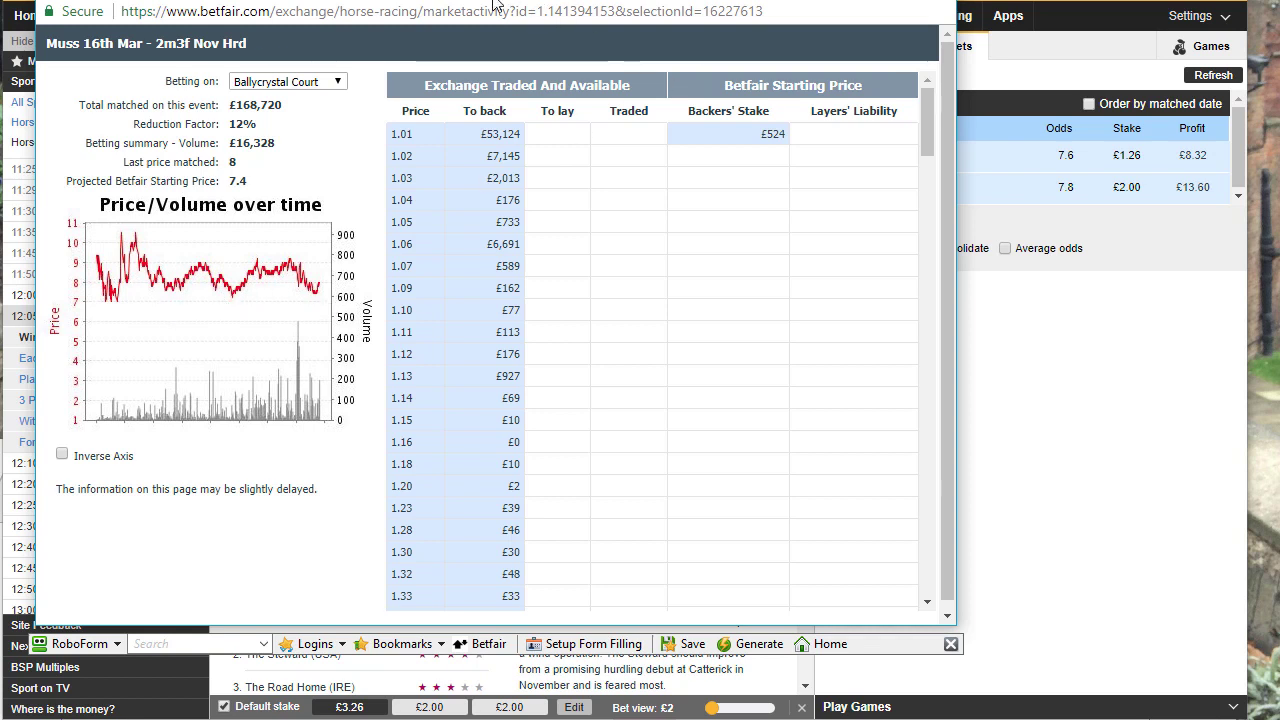
left_click_drag(525, 2, 495, 94)
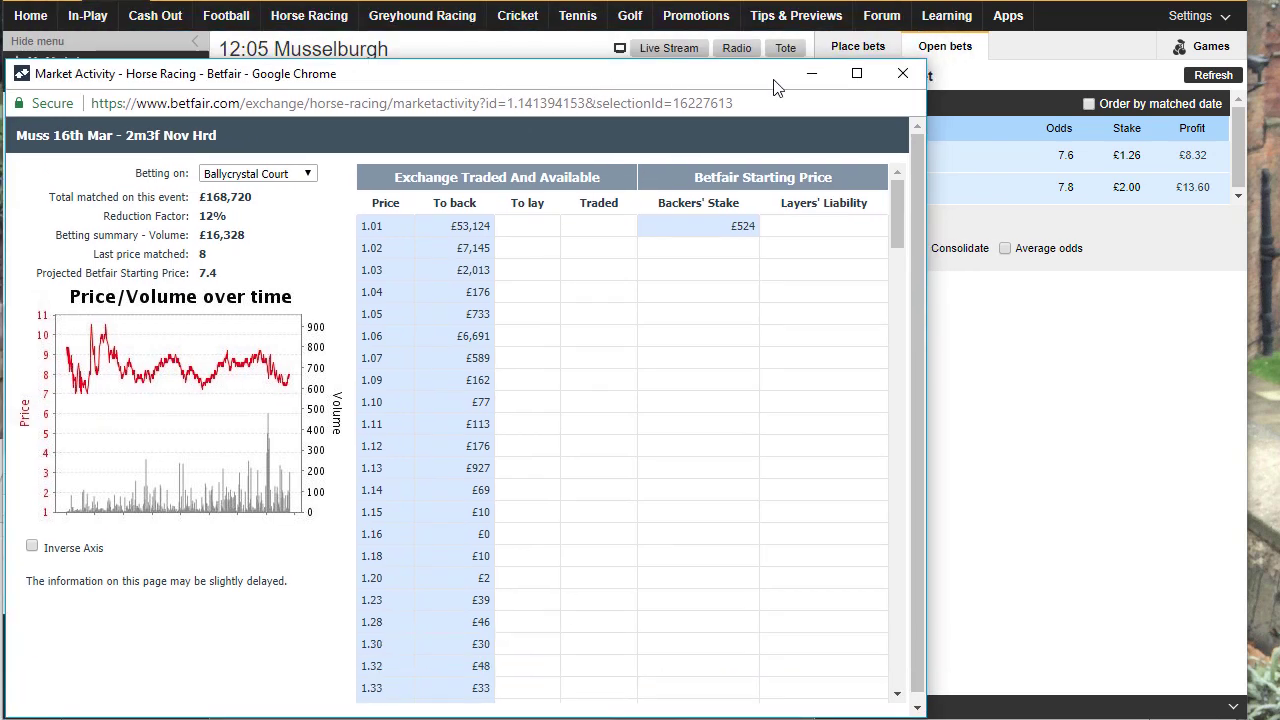
left_click(901, 75)
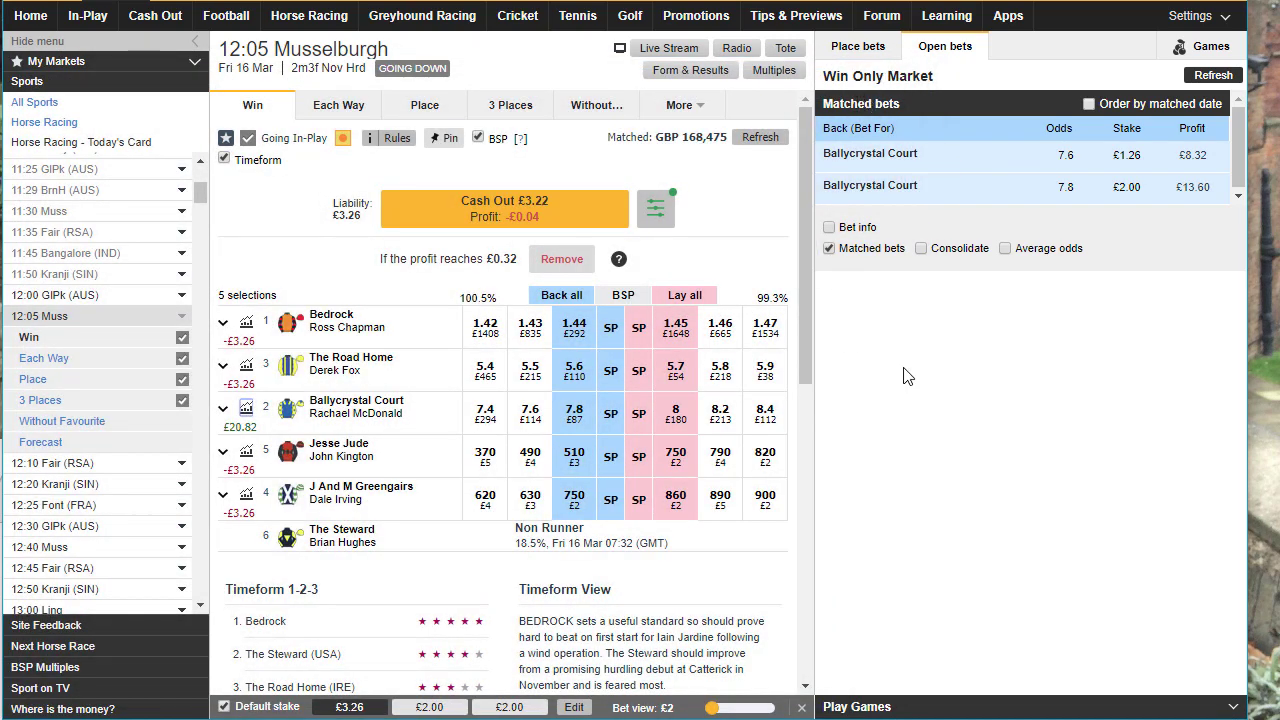